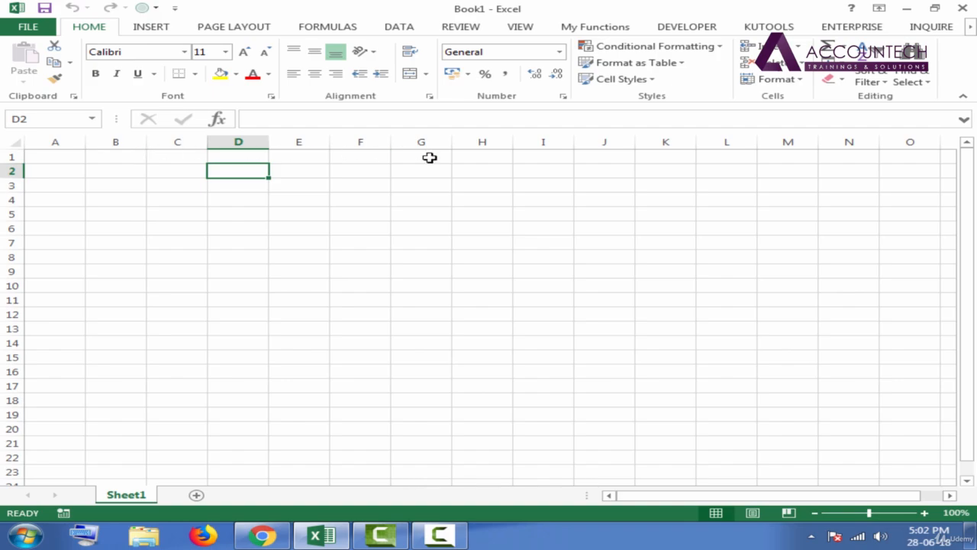
left_click(482, 238)
left_click(287, 227)
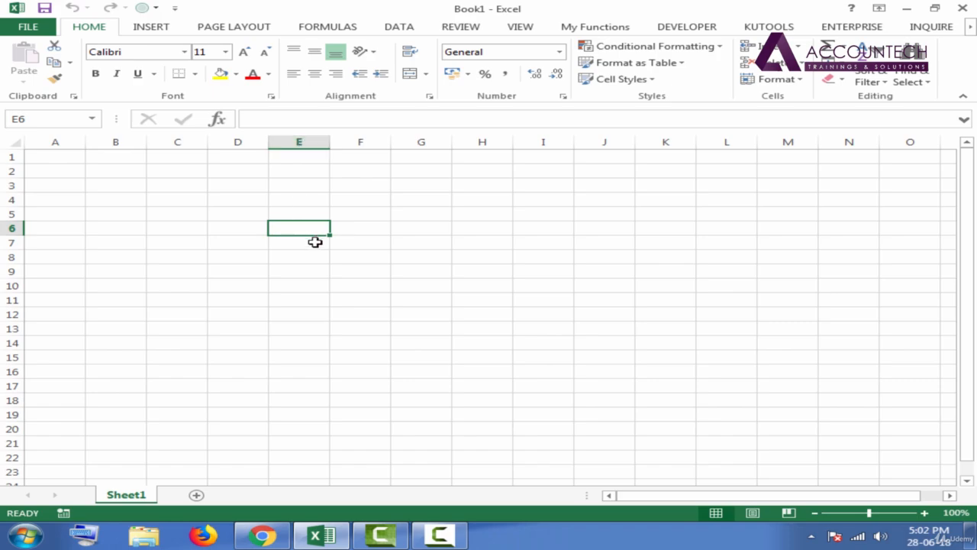
left_click(417, 199)
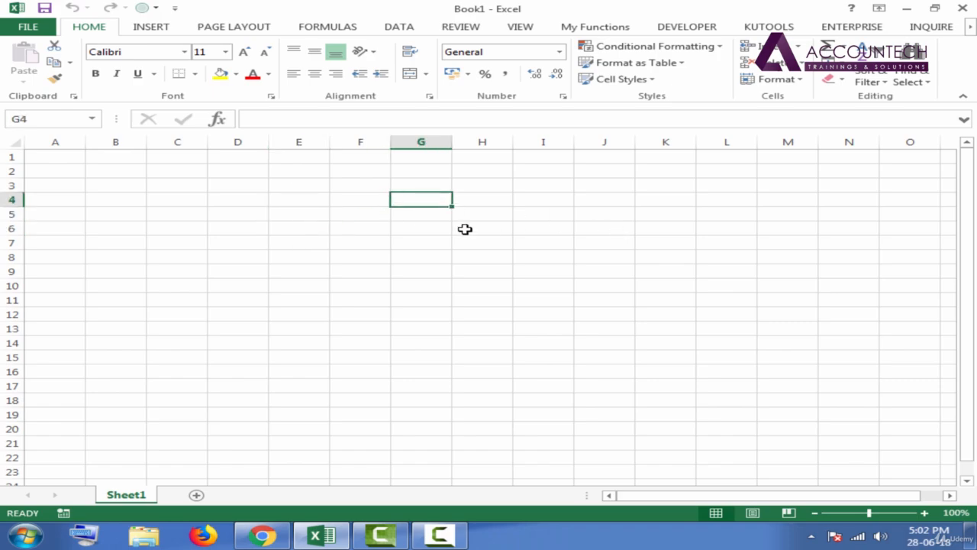
- Enter 100 in cell E4 and 200 in cell E5
left_click(304, 202)
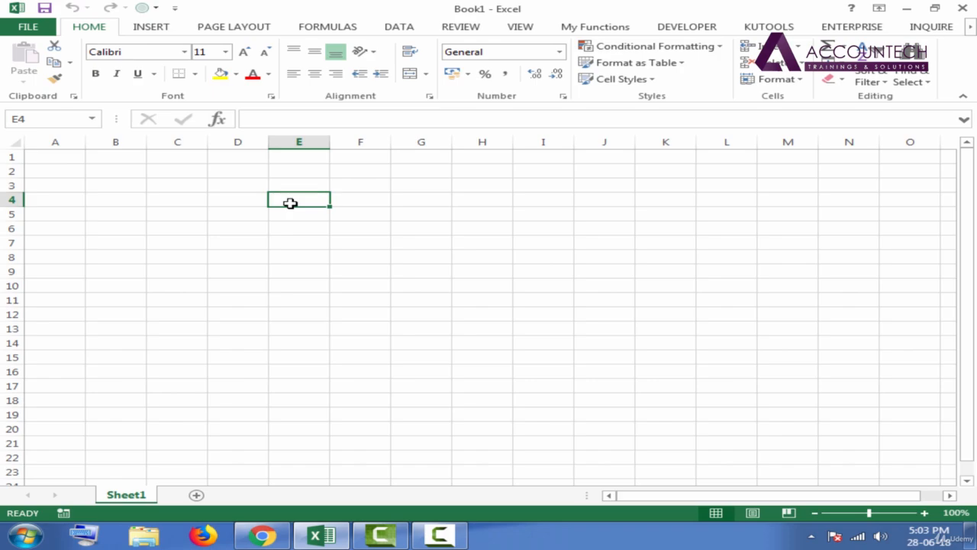
type("100")
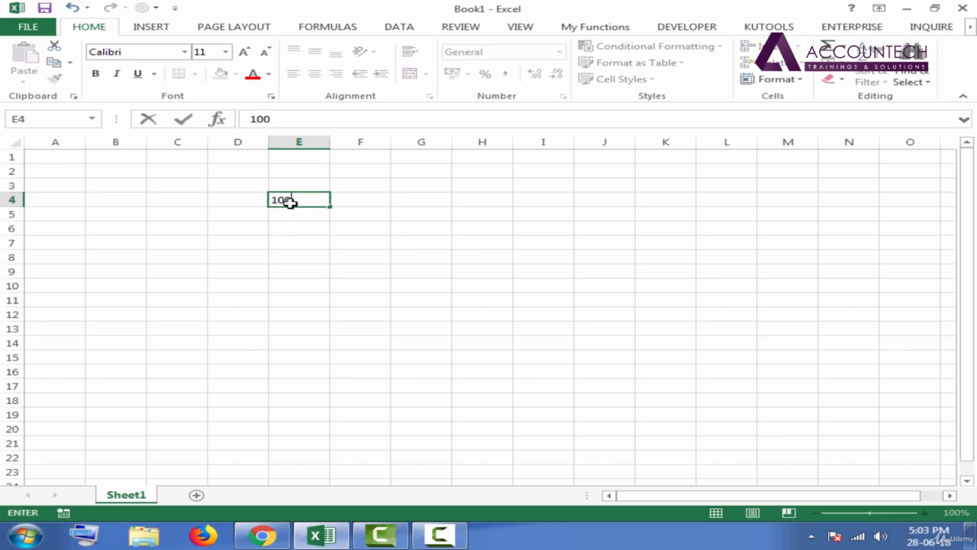
key("Return")
left_click(300, 201)
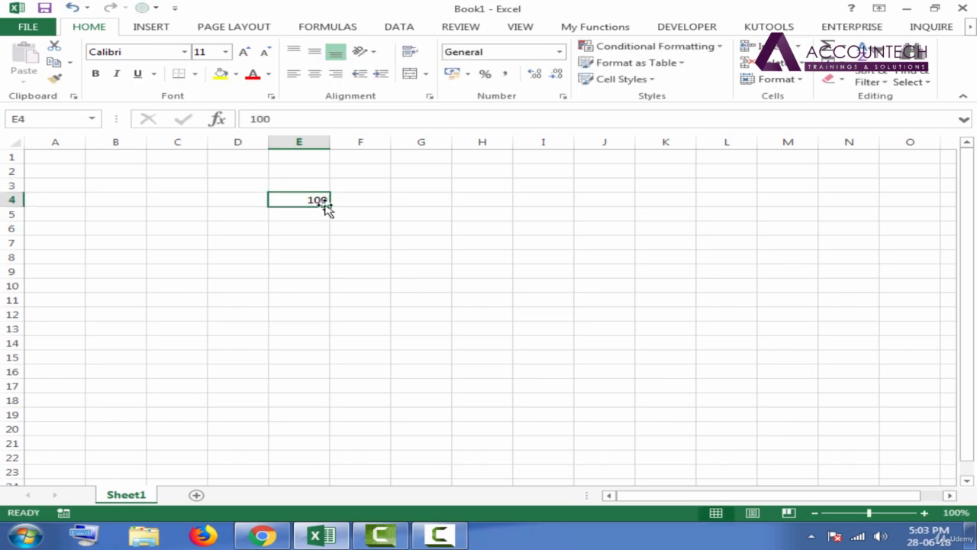
left_click(314, 214)
type("200")
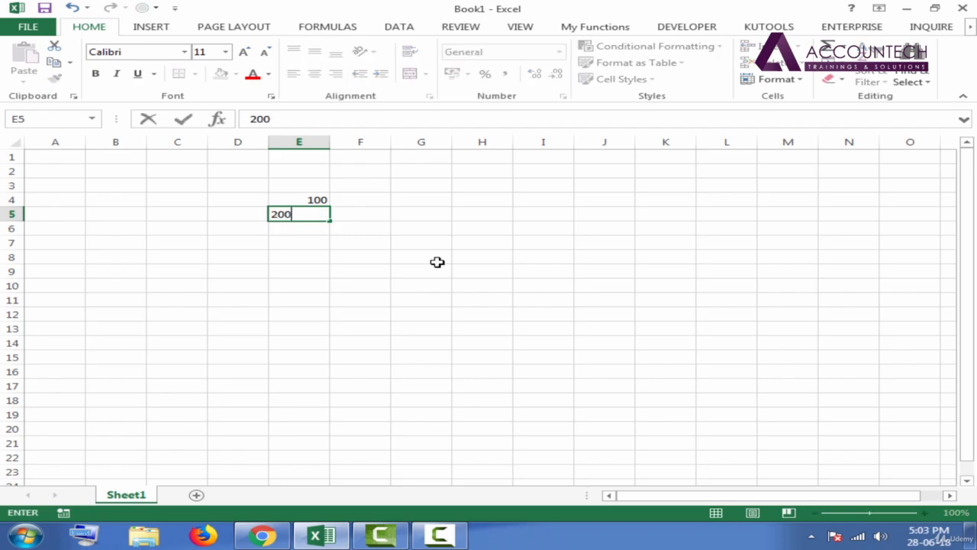
key("Return")
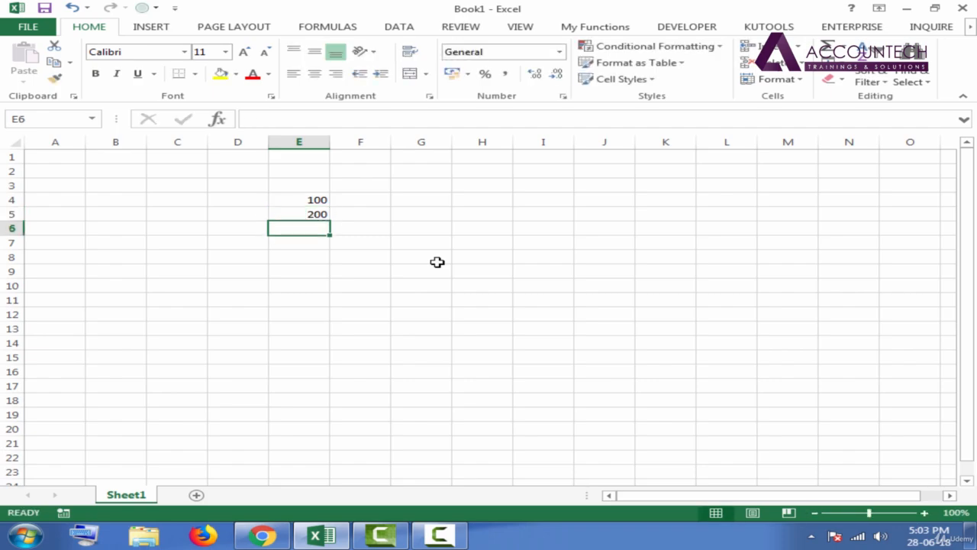
- Select cells E4, K10, D12, H8 and B13 one after another to check each cell's address
left_click(316, 200)
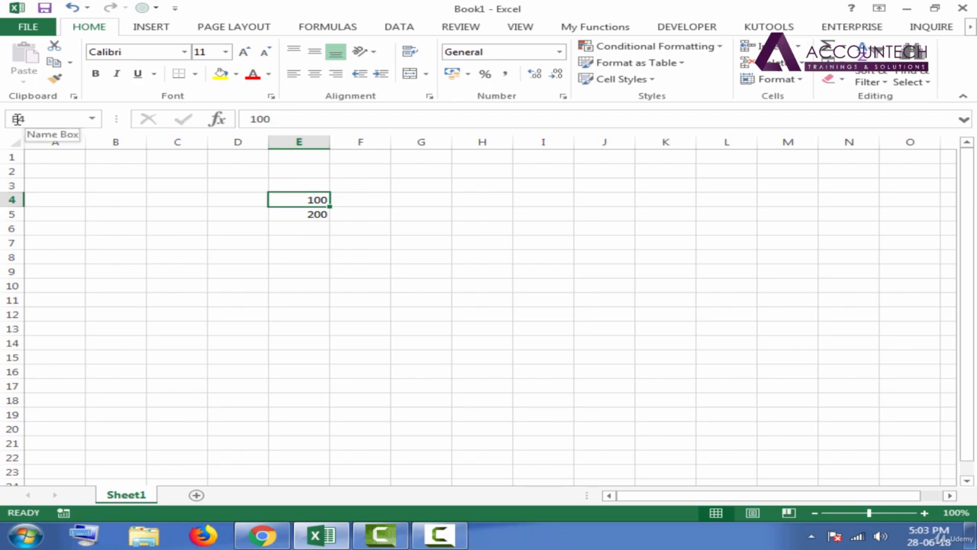
left_click(674, 283)
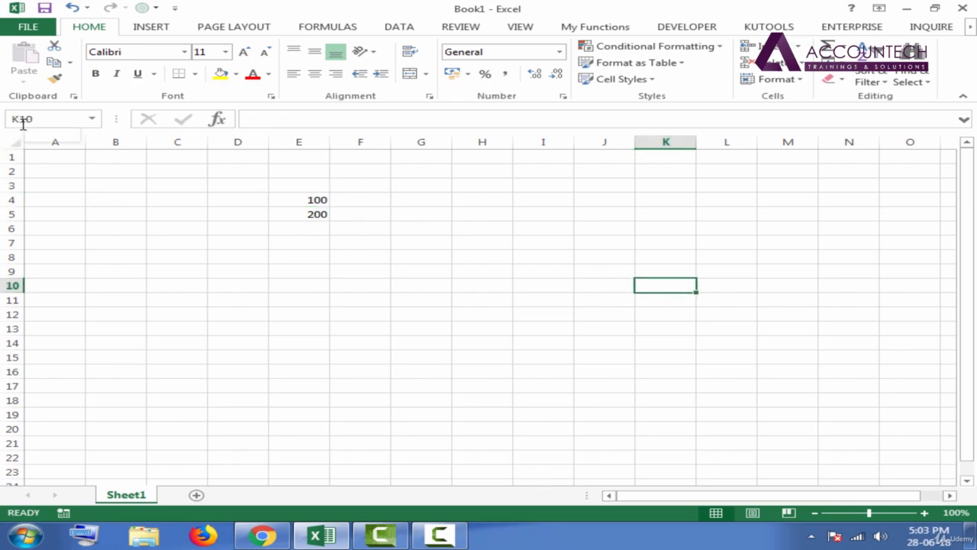
left_click(211, 316)
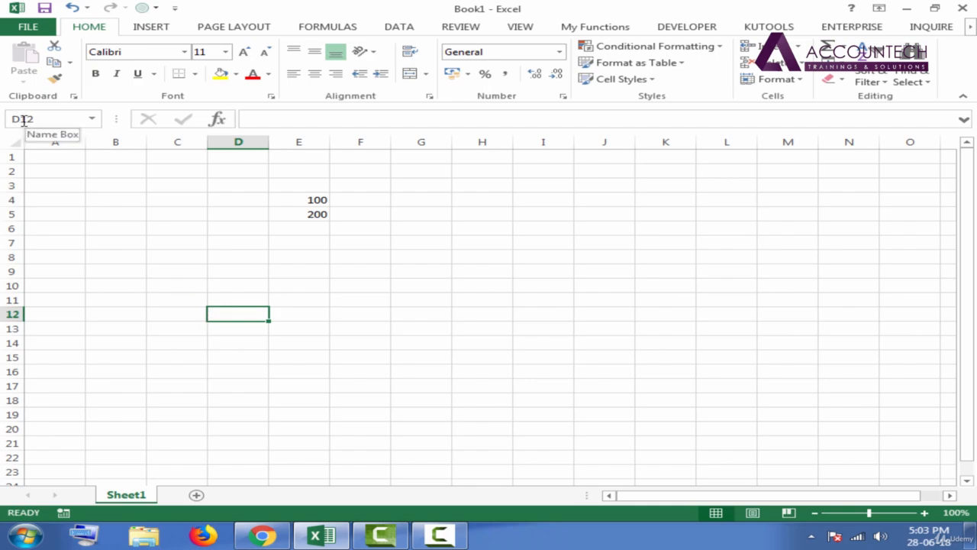
left_click(473, 261)
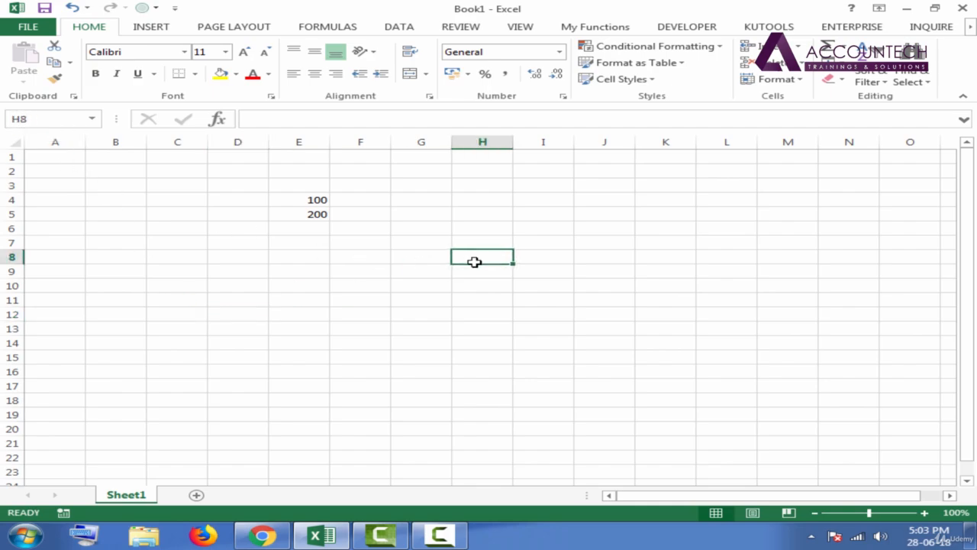
left_click(116, 332)
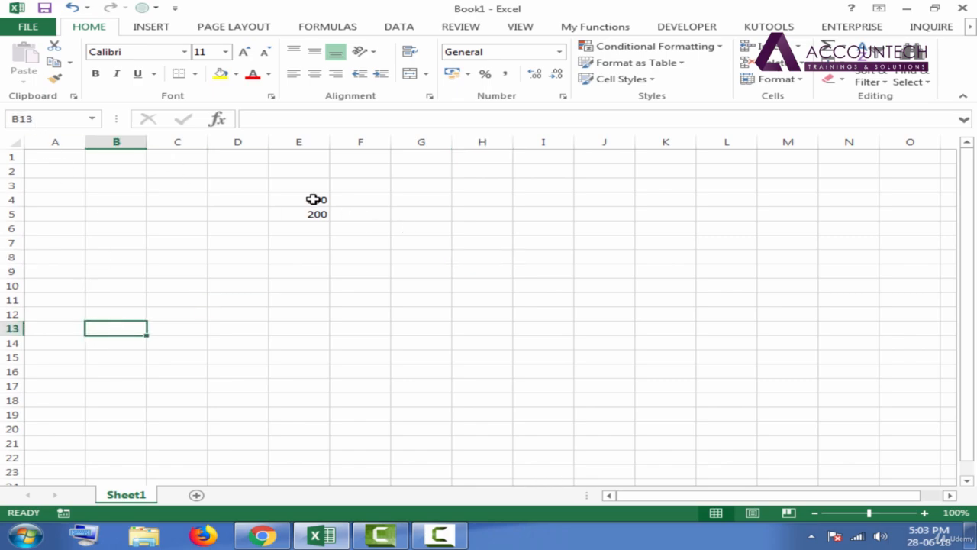
- Clear the values from cells E4 and E5
left_click_drag(313, 200, 313, 216)
key("Delete")
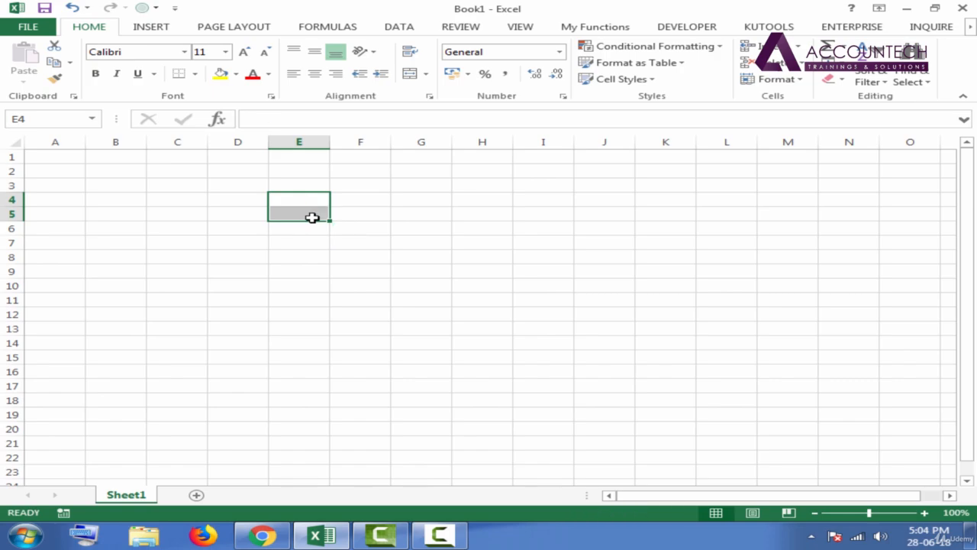
left_click(189, 189)
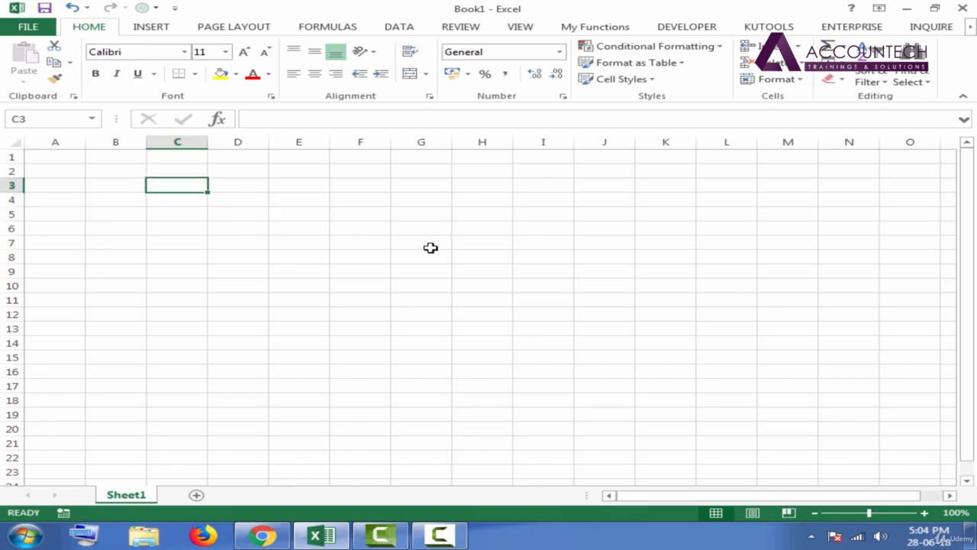
- Enter 1 in cell C3 and 2 in cell C4 as the start of a number series
left_click(261, 189)
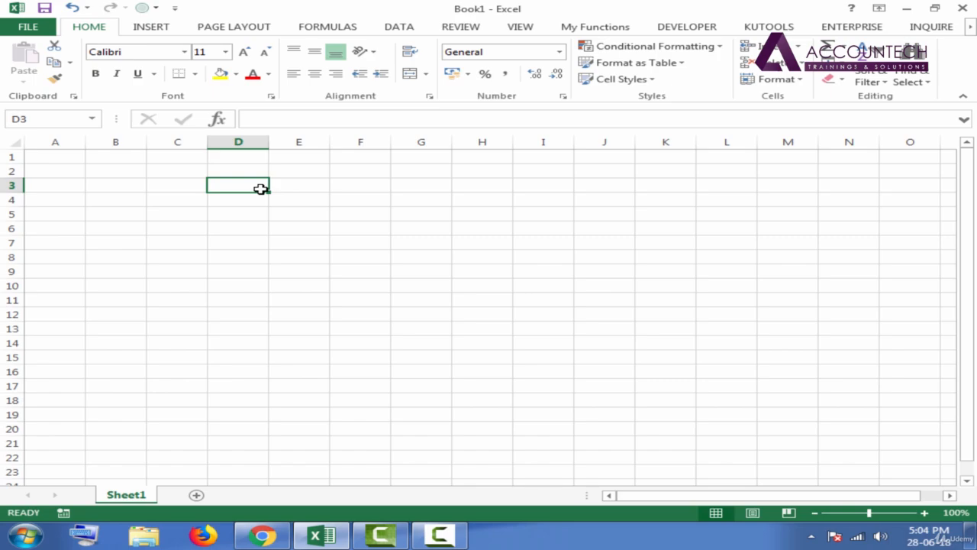
left_click(187, 183)
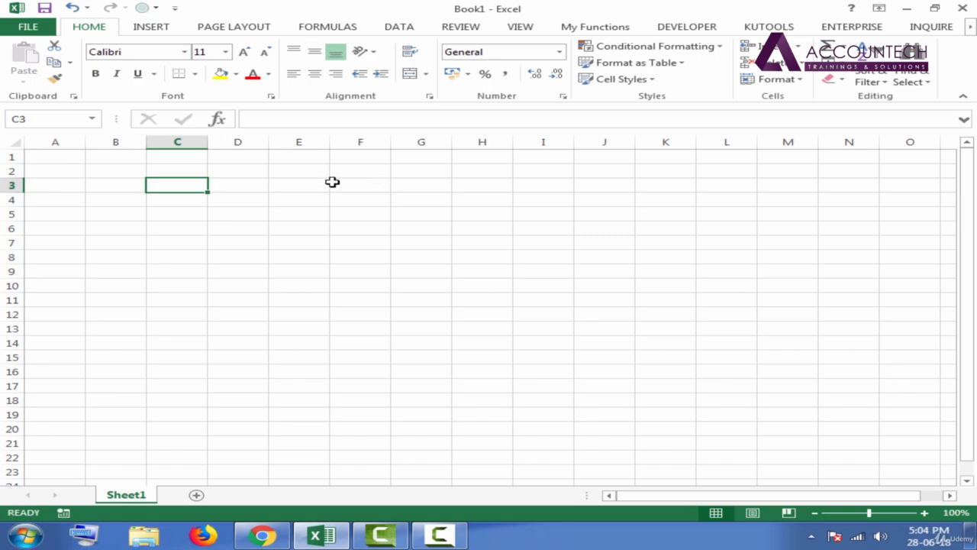
double_click(196, 188)
key("Return")
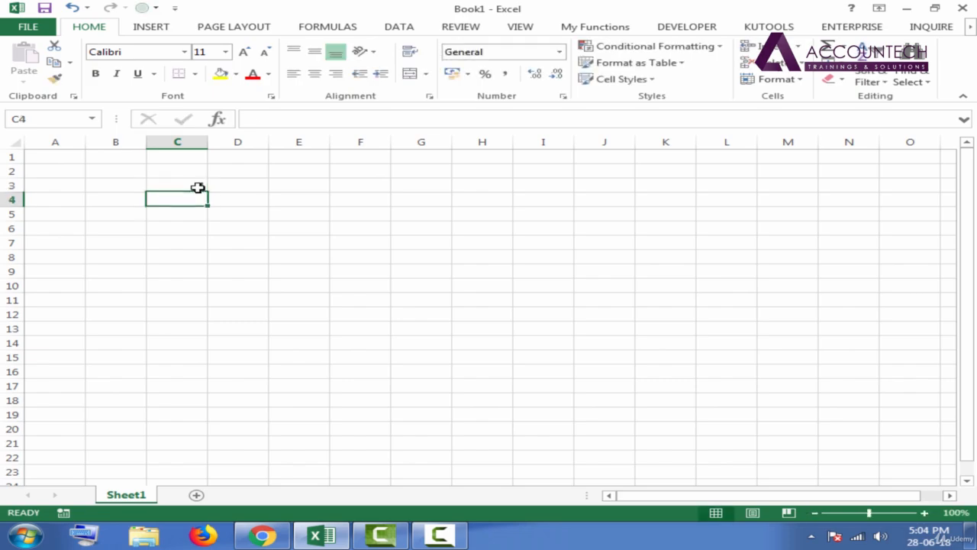
type("2")
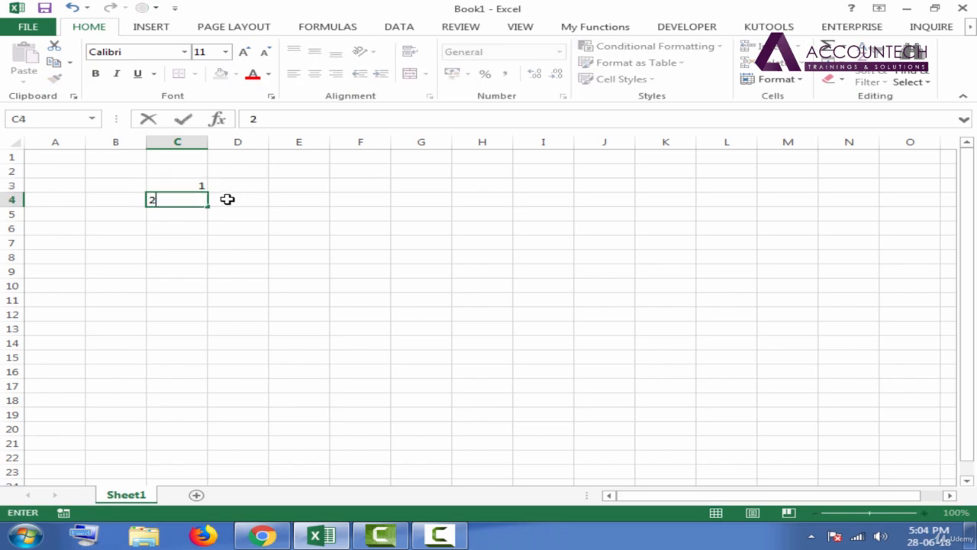
key("Return")
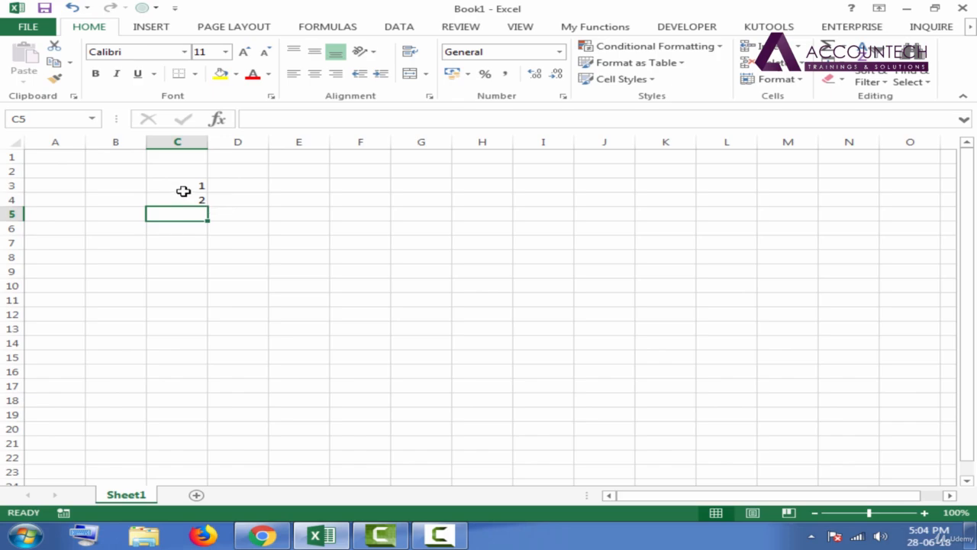
- Try area selection on cells C3:C4 and on the VMware Workstation and Assignment desktop icons, then return to the Excel workbook
left_click_drag(181, 187, 181, 199)
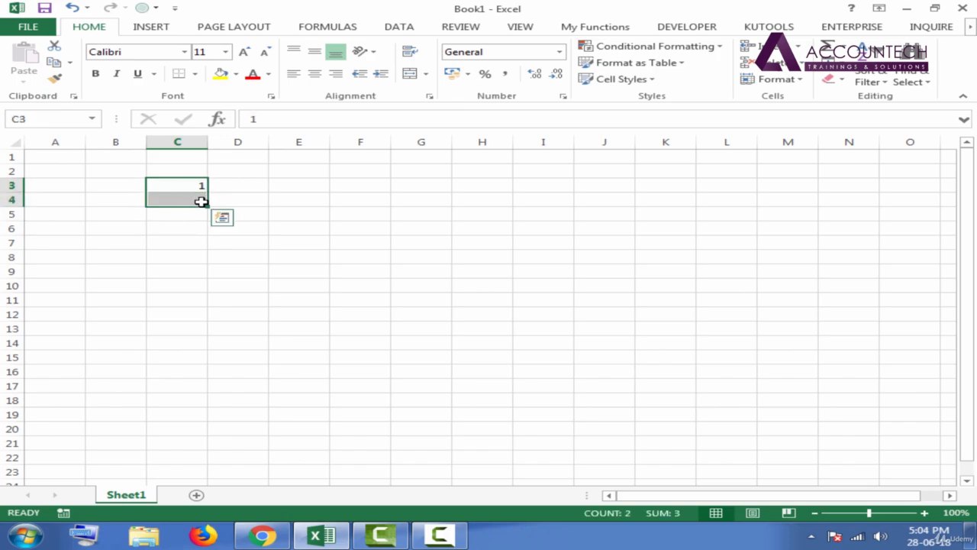
left_click(258, 197)
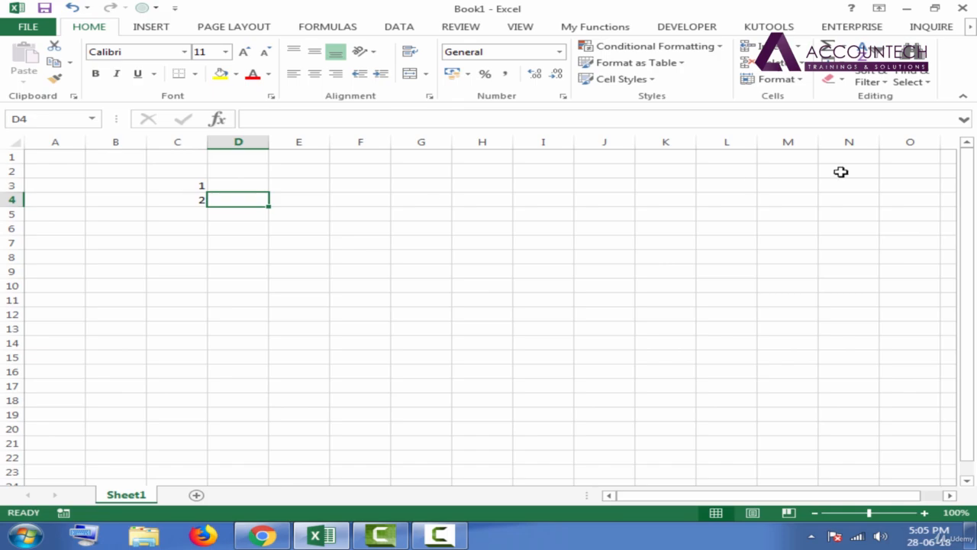
left_click(907, 9)
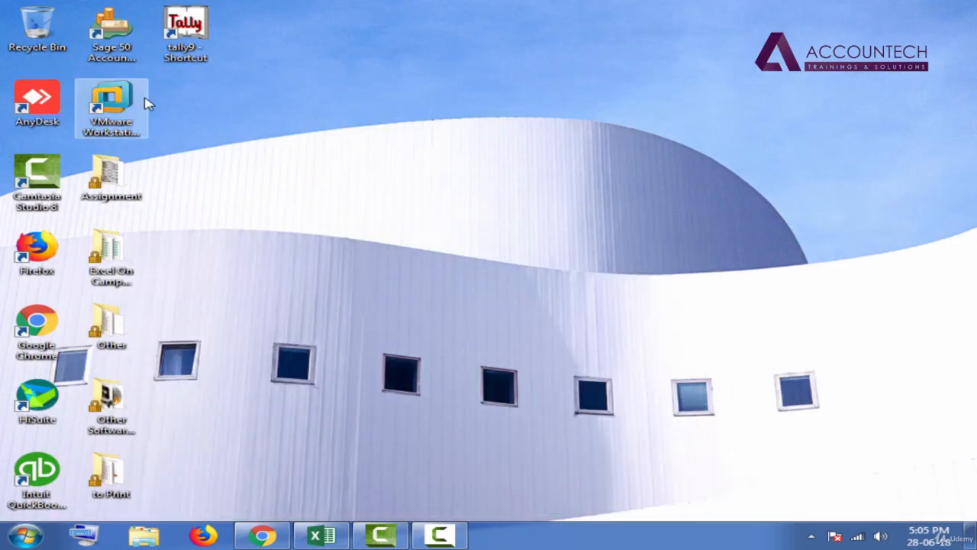
left_click_drag(184, 96, 92, 208)
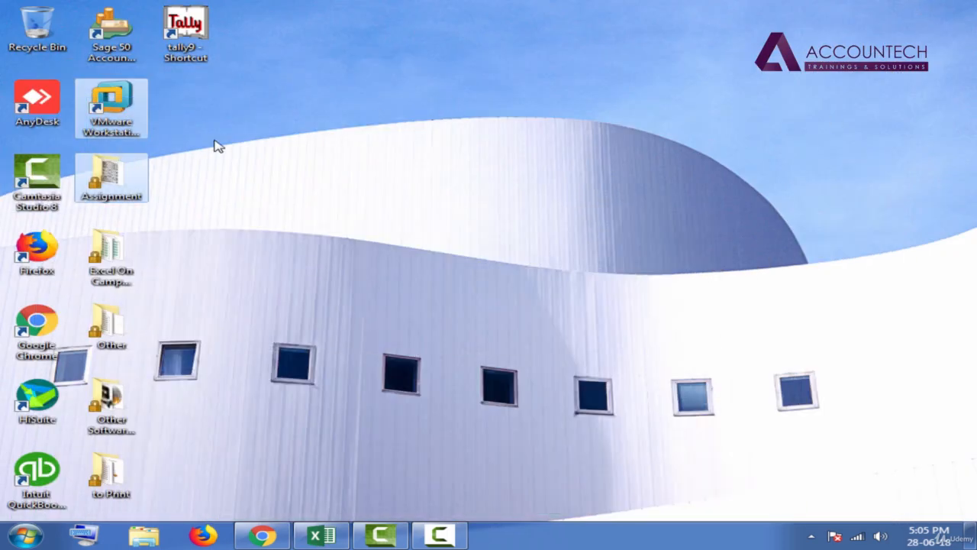
left_click(215, 146)
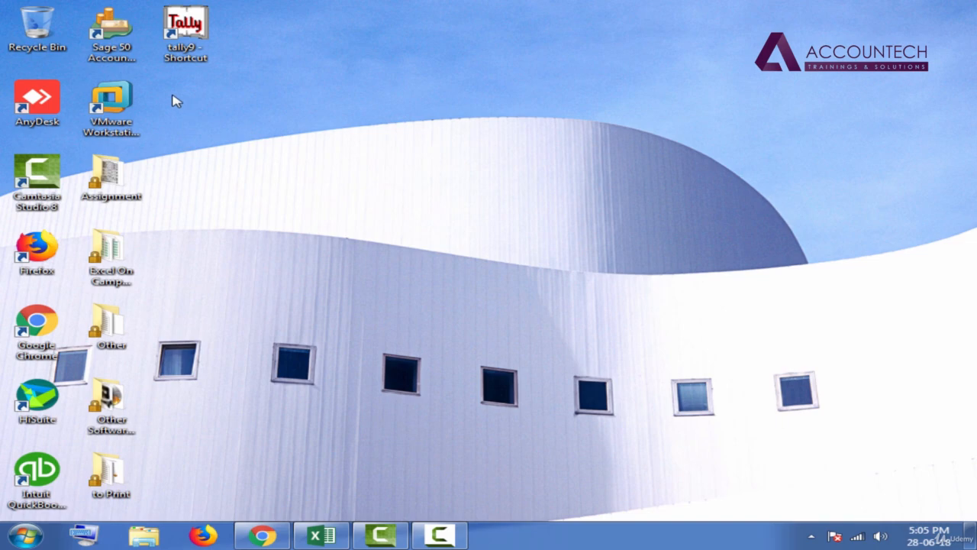
left_click_drag(180, 93, 76, 203)
left_click(299, 213)
left_click(320, 535)
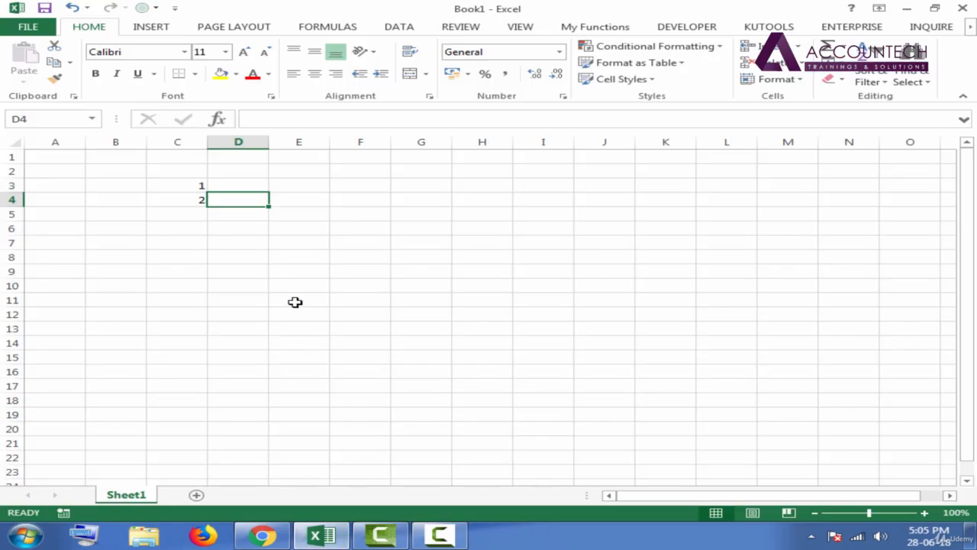
- Extend the number series in C3:C4 down to cell C12 with the fill handle, ending at 10
left_click(201, 187)
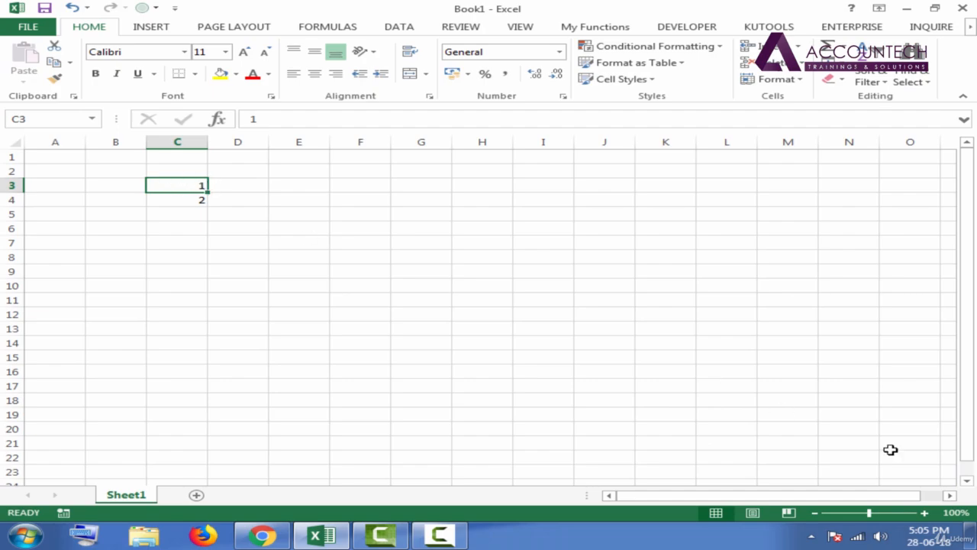
scroll(932, 398, "up", 5, "ctrl")
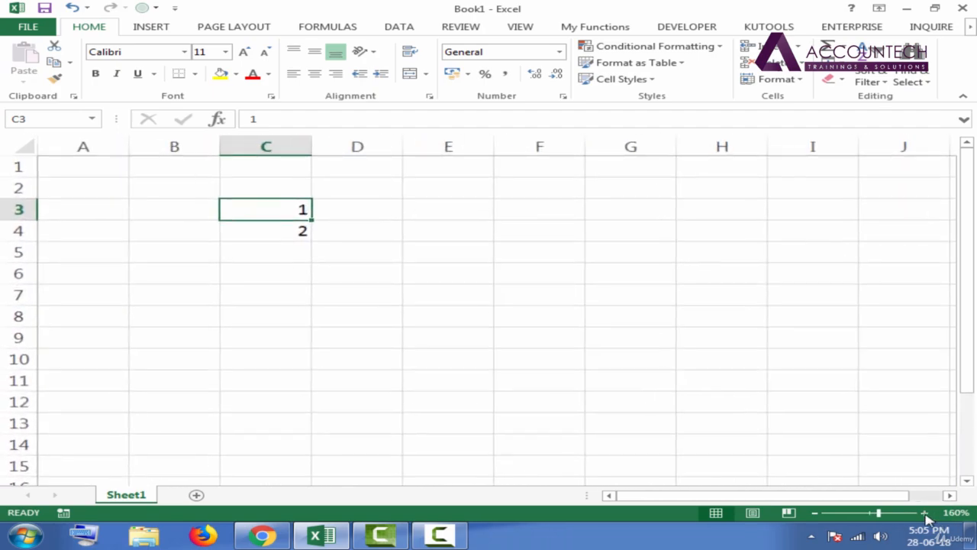
left_click_drag(964, 224, 971, 230)
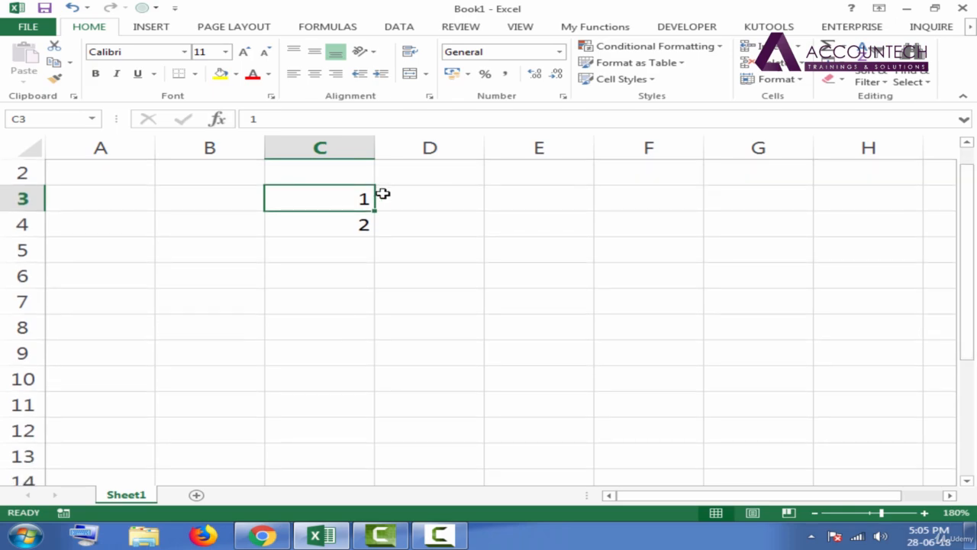
mouse_move(375, 200)
left_mouse_down()
mouse_move(379, 218)
mouse_move(369, 200)
mouse_move(585, 196)
mouse_move(366, 198)
left_mouse_up()
mouse_move(322, 195)
left_mouse_down()
mouse_move(321, 222)
mouse_move(312, 223)
left_mouse_up()
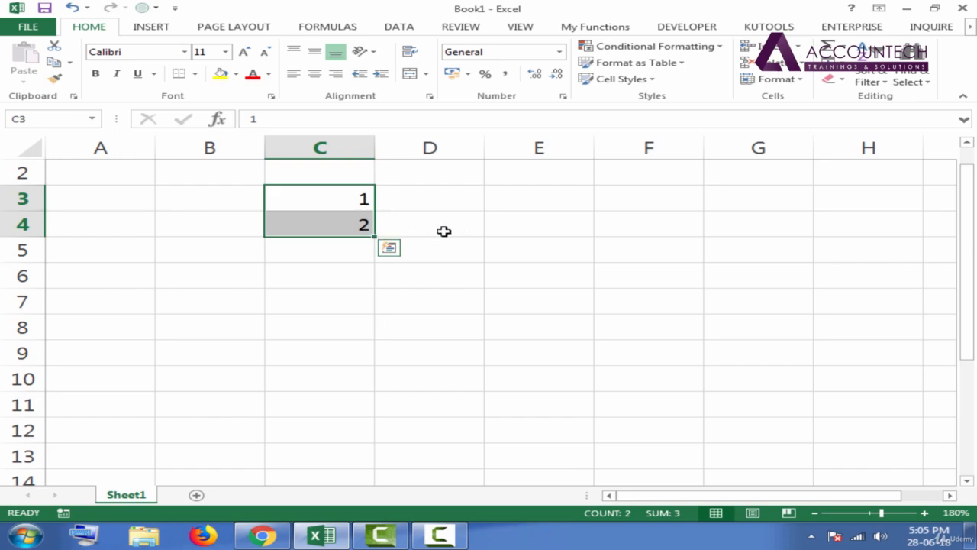
left_click(373, 239)
left_click(373, 240)
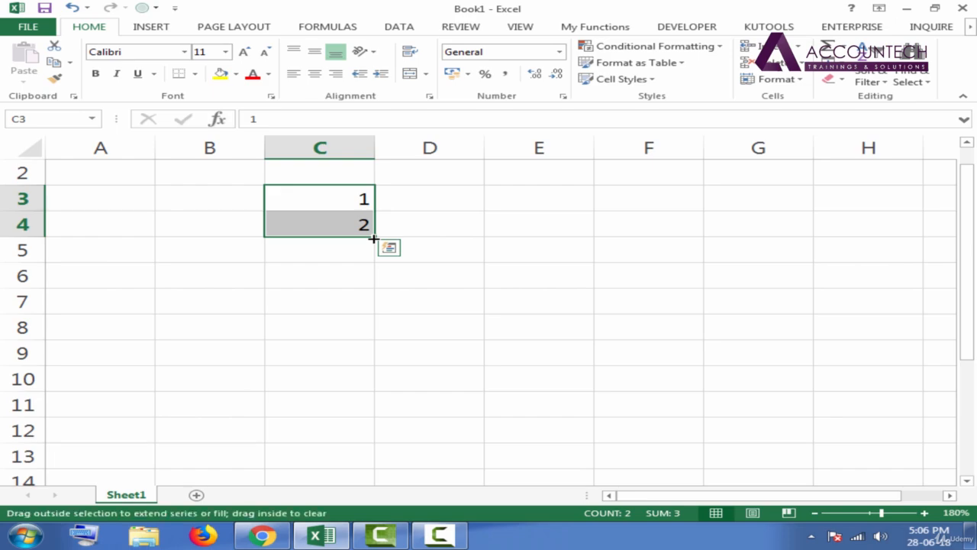
left_click_drag(374, 240, 375, 448)
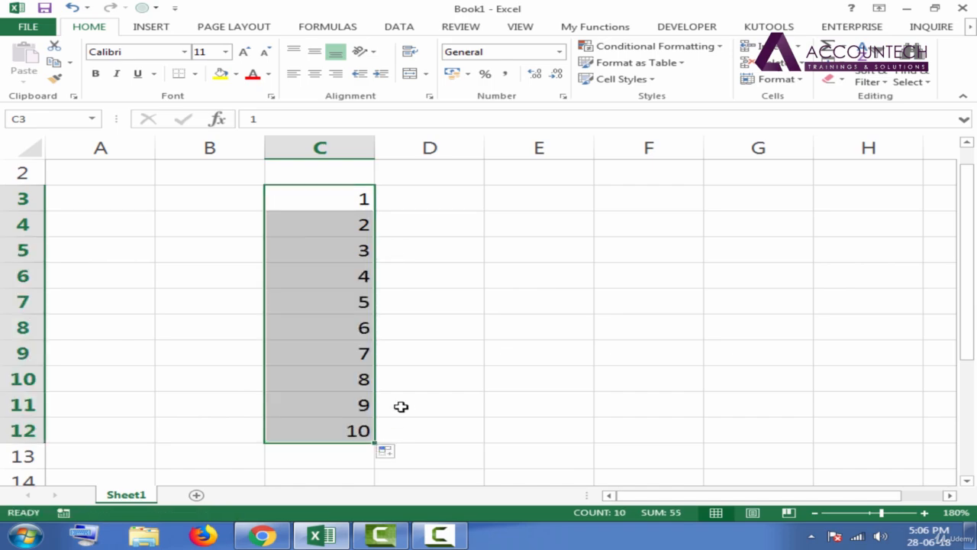
- Enter 1 in cell D3 and 3 in cell D4 as the start of a second series
left_click(453, 201)
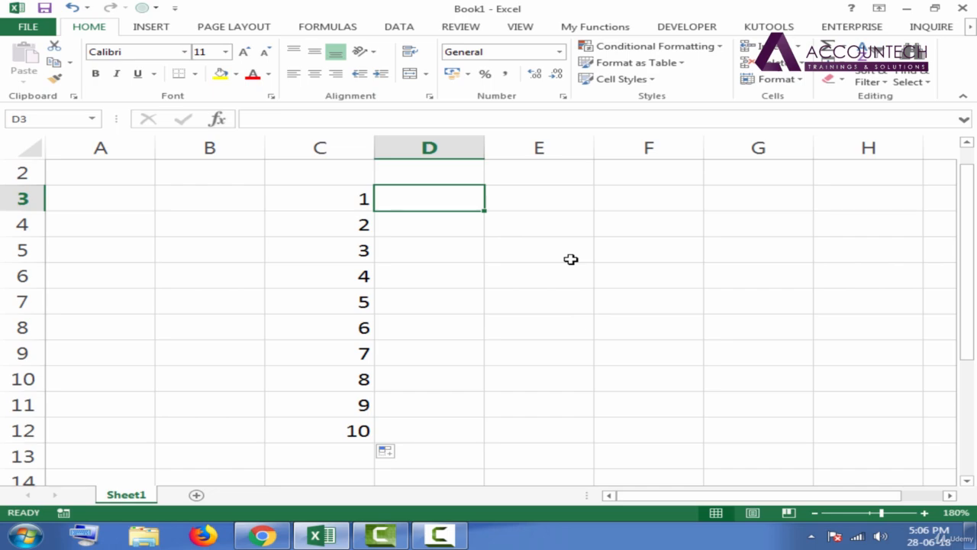
type("1")
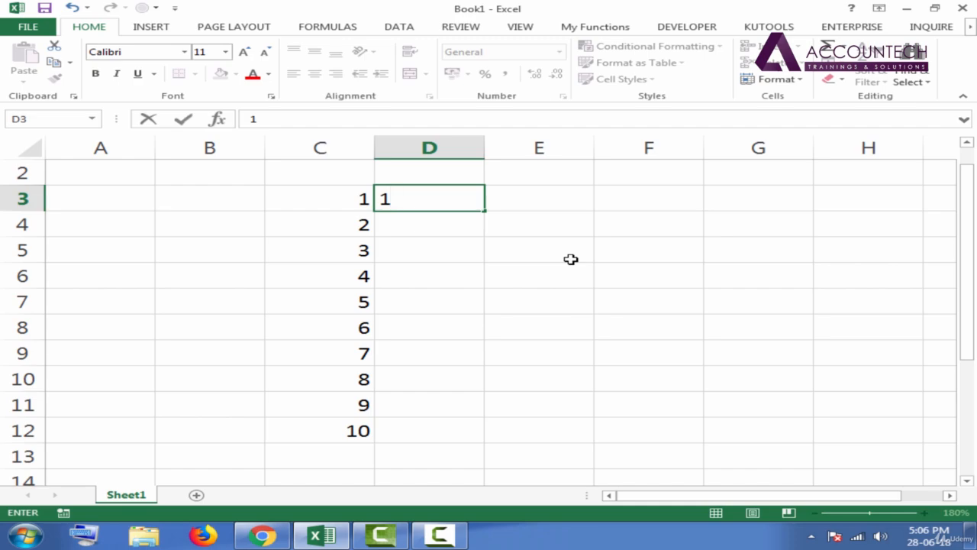
key("Return")
type("3")
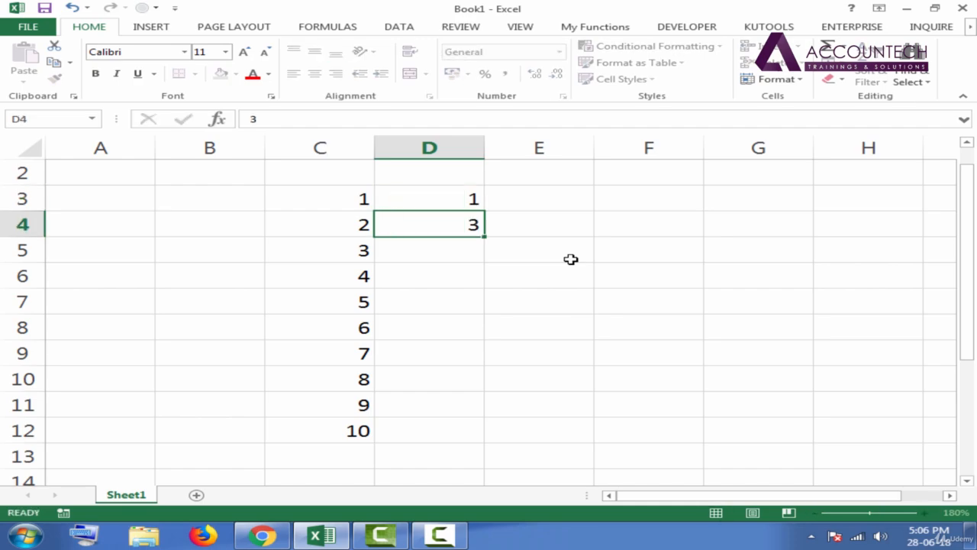
key("Return")
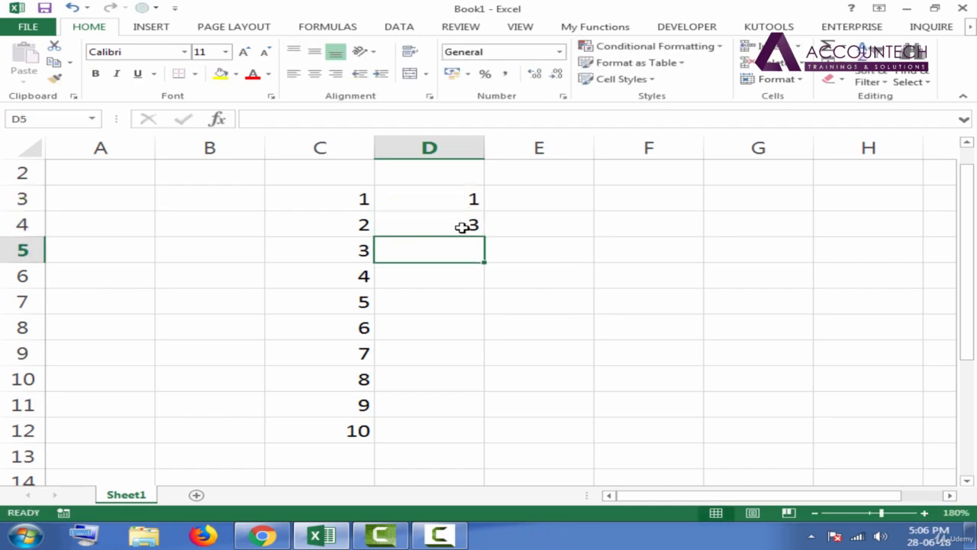
- Extend the number series in D3:D4 down to cell D12 with the fill handle, ending at 19
left_click(453, 195)
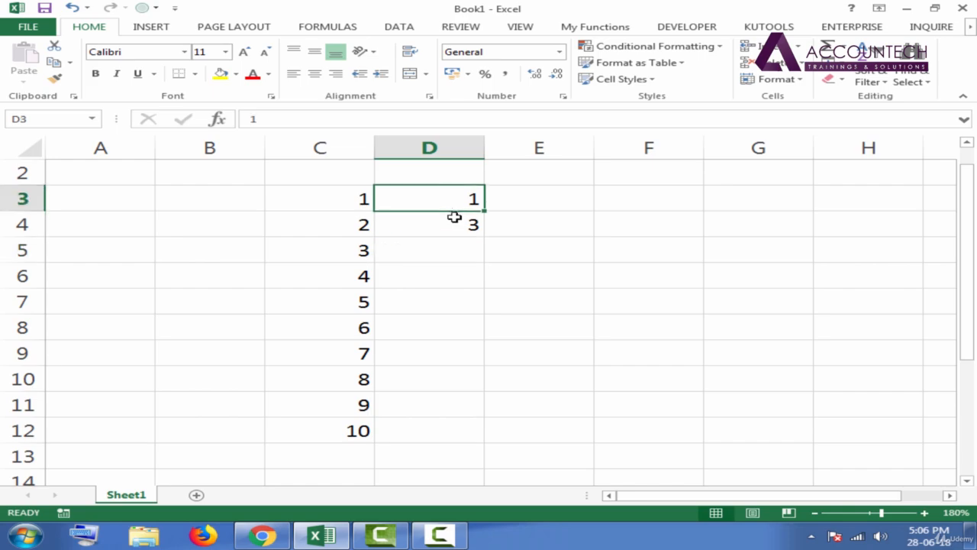
left_click(455, 223)
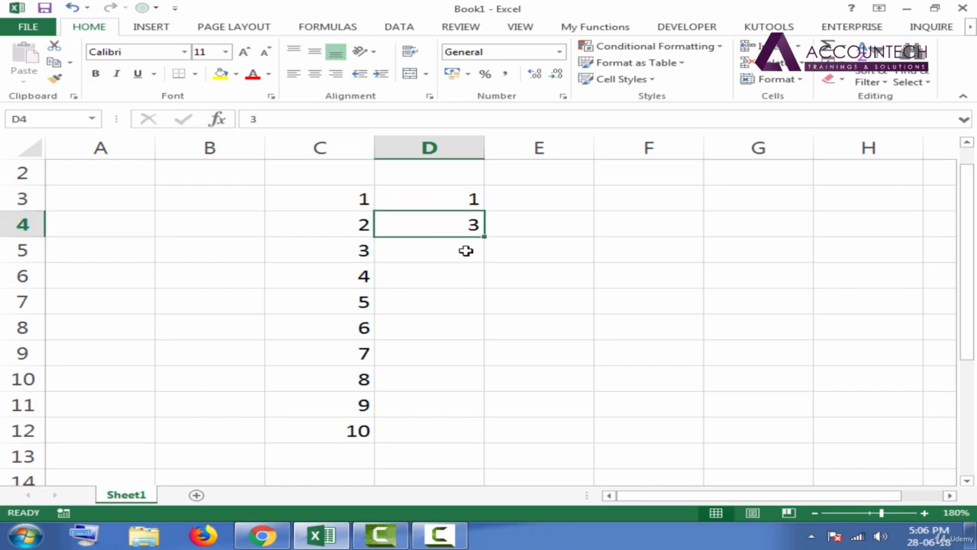
left_click(567, 244)
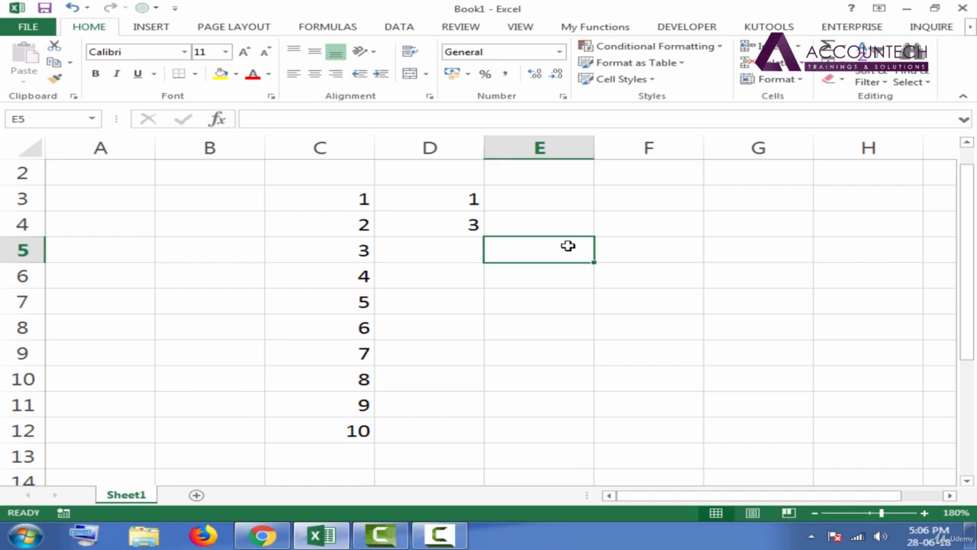
left_click(451, 199)
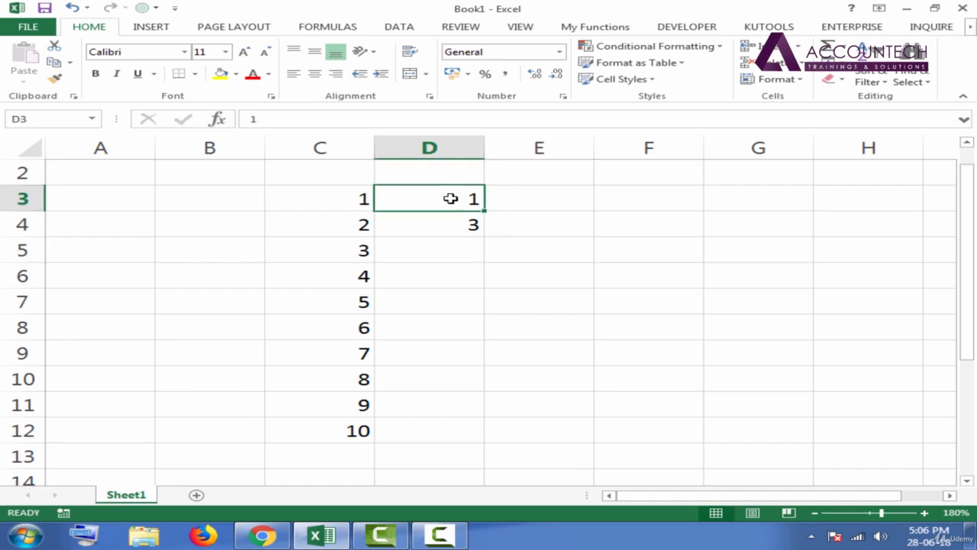
left_click_drag(451, 198, 450, 228)
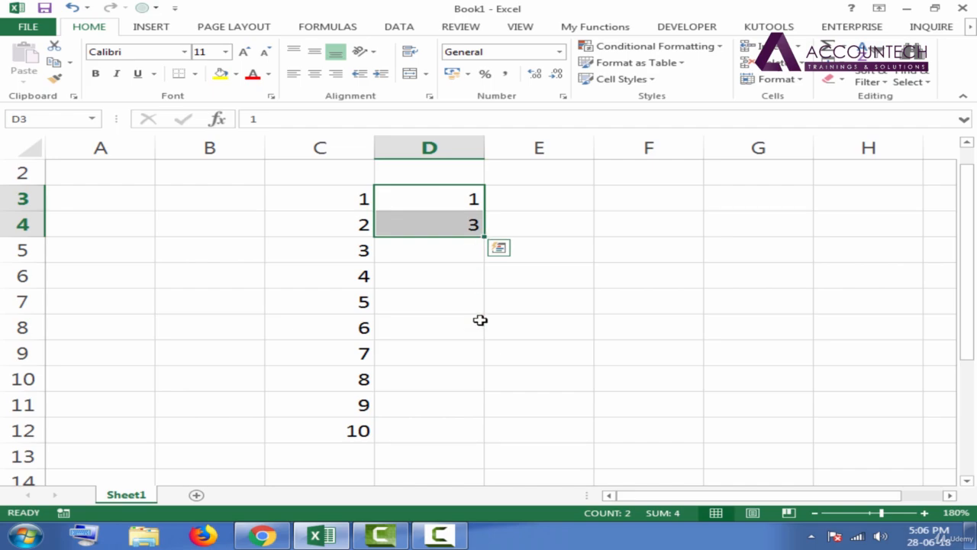
double_click(486, 238)
left_click(703, 265)
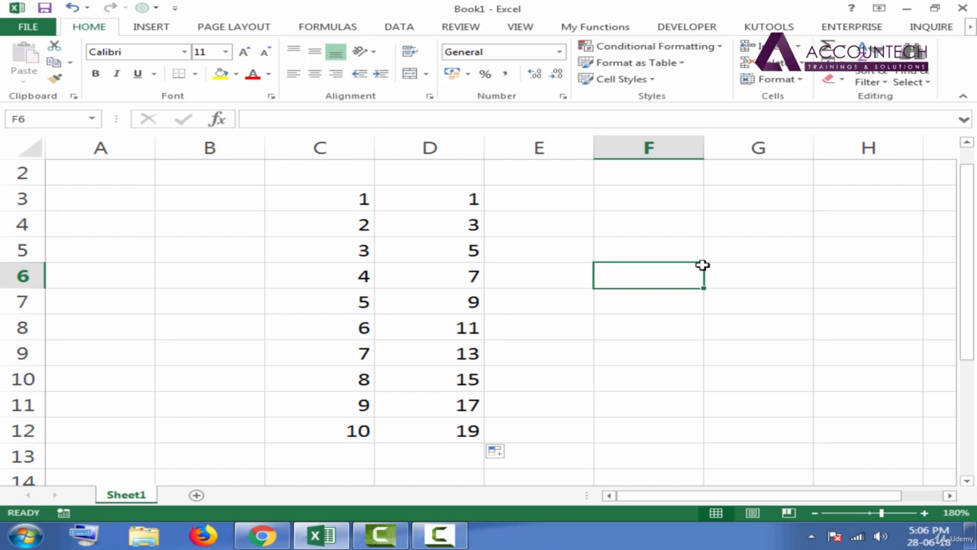
- Jump from cell A1 to the last row of column A and back, and go to the first number in column C
left_click(124, 179)
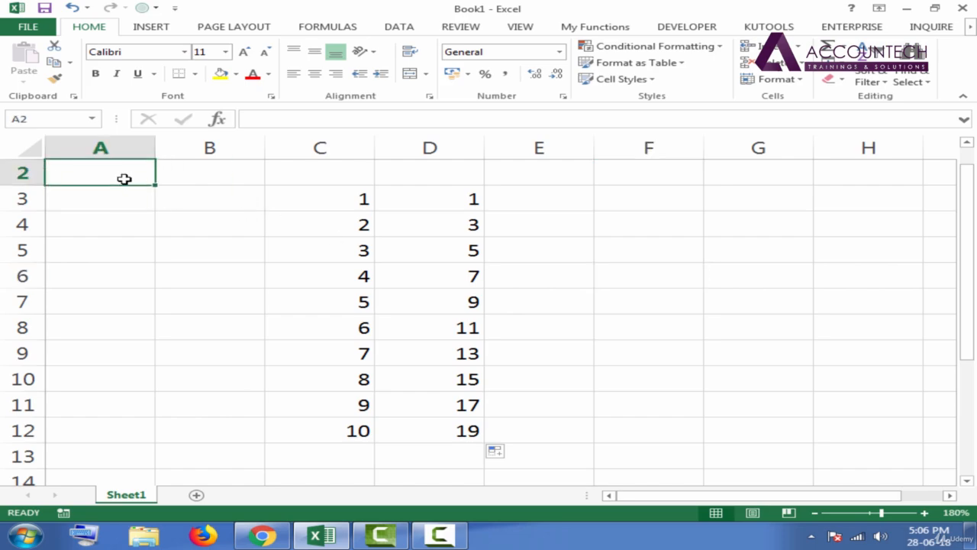
key("Up")
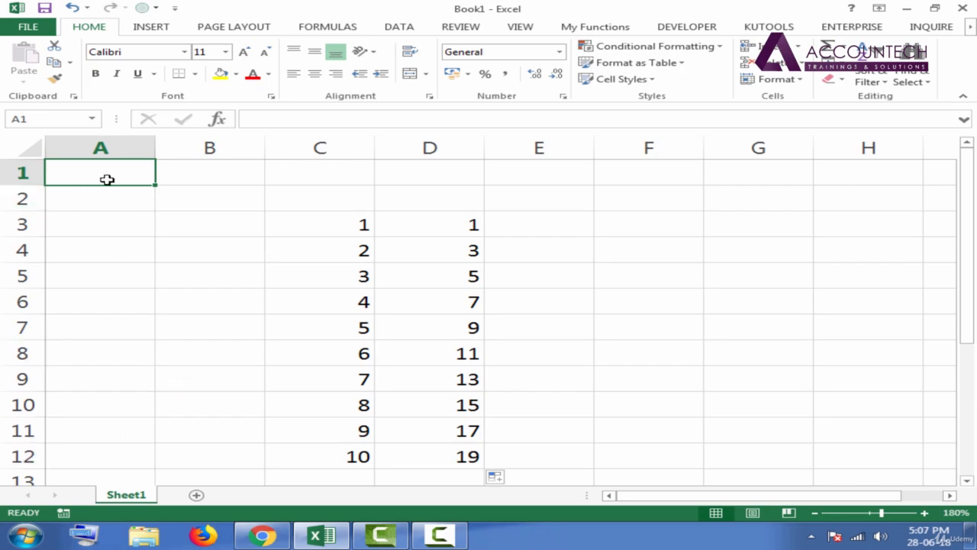
key("ctrl+Down")
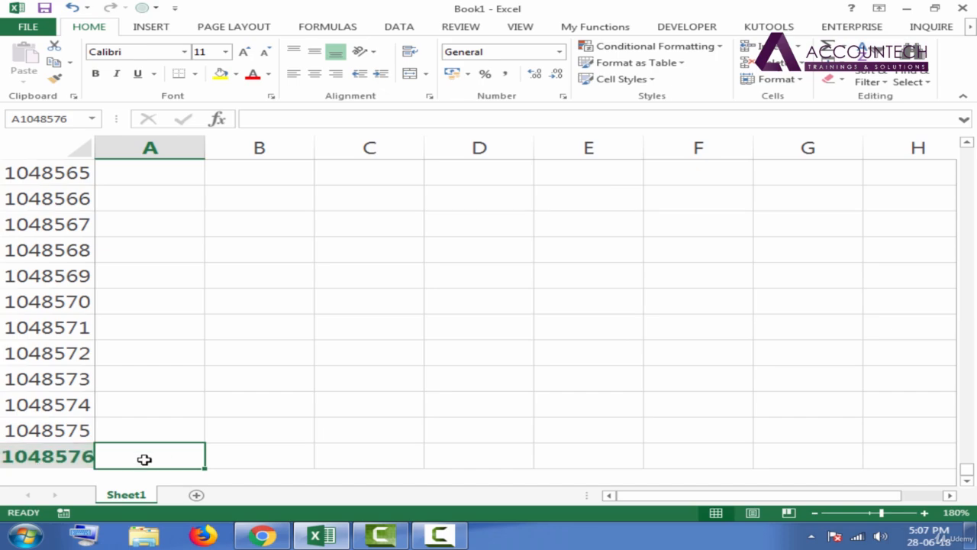
left_click(169, 437)
key("ctrl+Up")
key("Right")
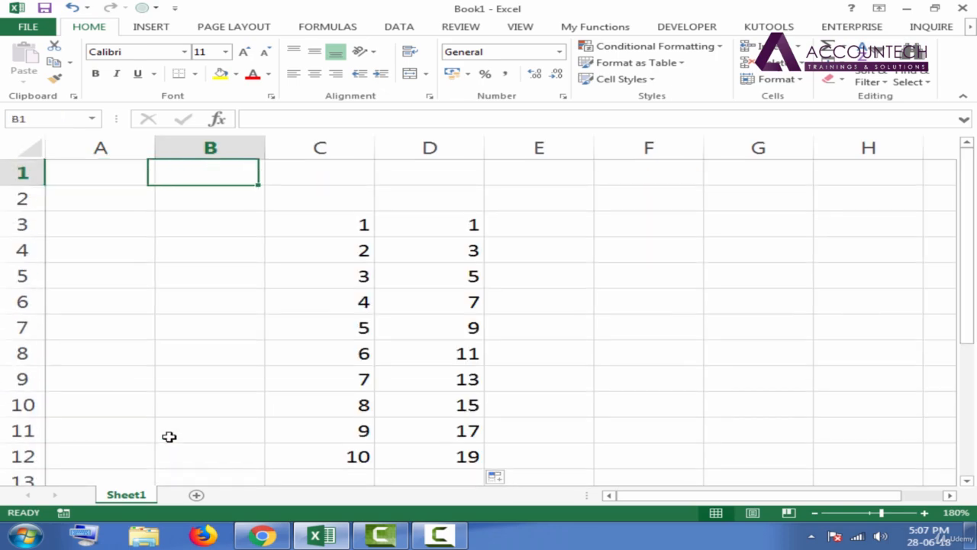
key("Right")
key("ctrl+Down")
- Fill the C3:C4 number series down to cell C12 again and select the starting pair D3:D4
left_click_drag(358, 239, 364, 250)
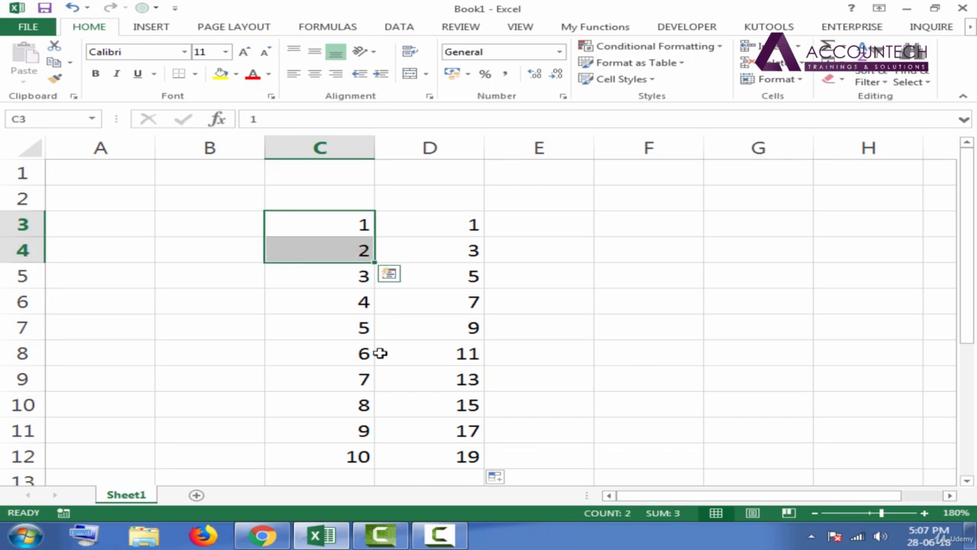
left_click(467, 224)
left_click(351, 233)
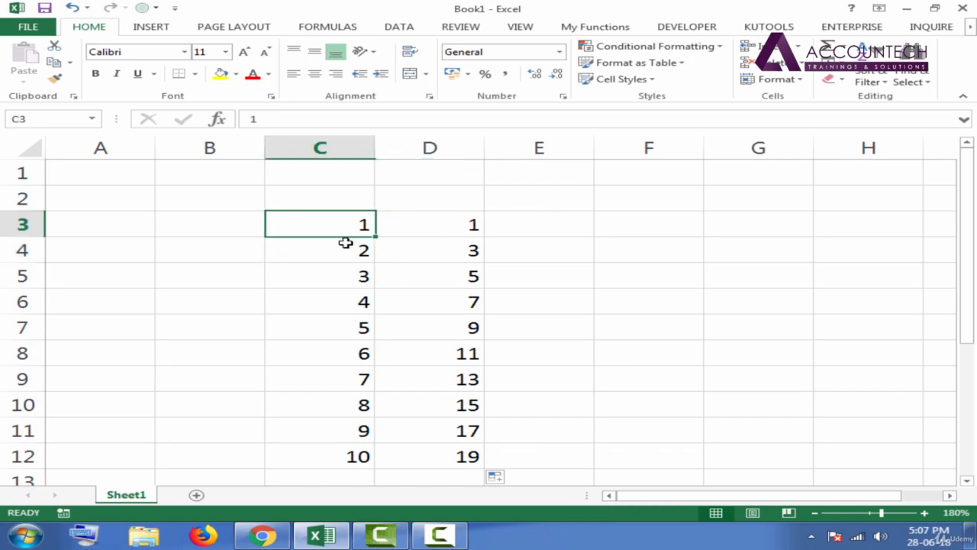
left_click_drag(346, 242, 365, 468)
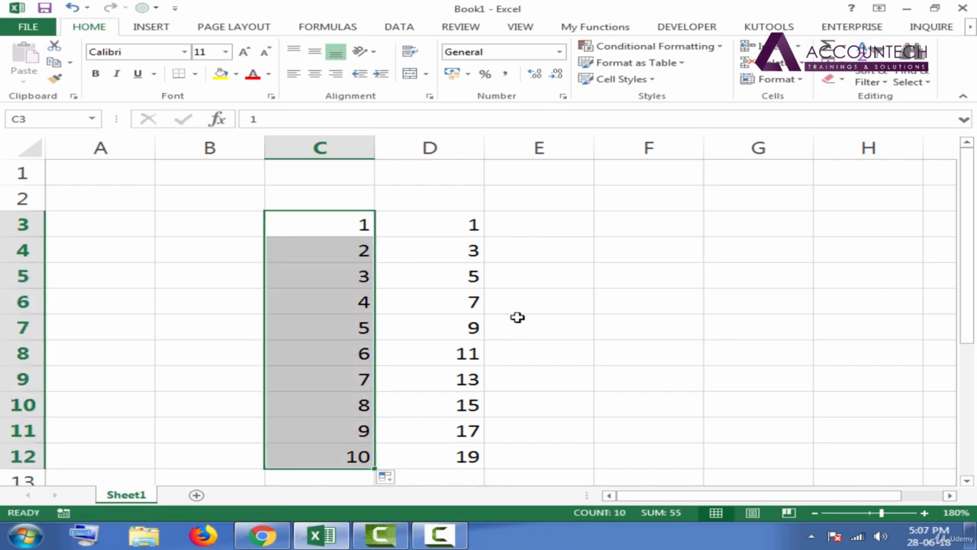
left_click(458, 224)
left_click_drag(469, 223, 465, 251)
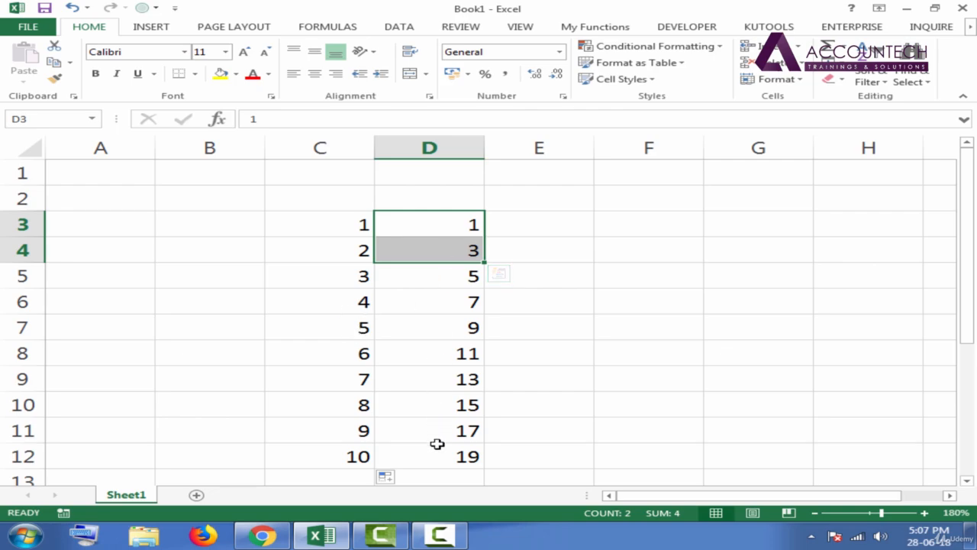
- Enter 2 in cell E3 and 4 in cell E4 as the start of a third series
left_click(539, 230)
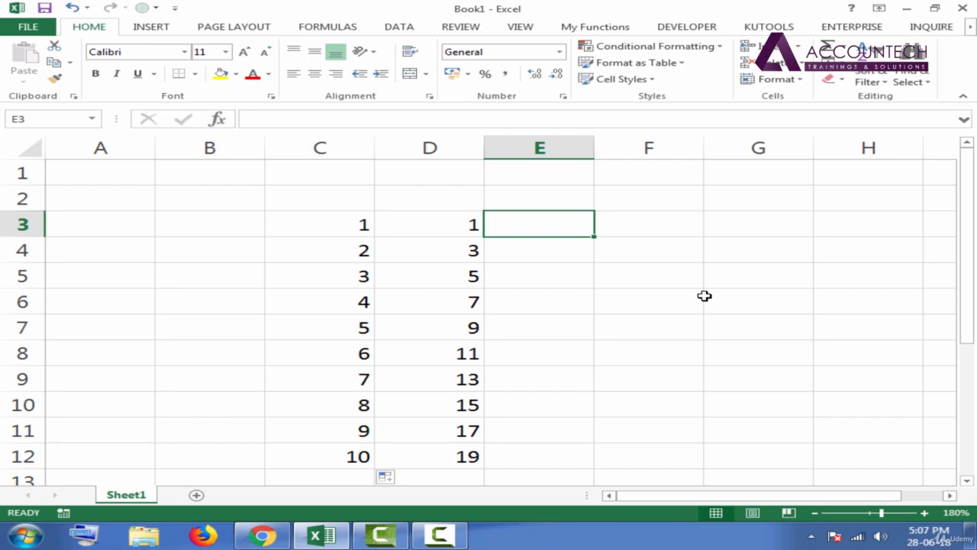
type("2")
key("Return")
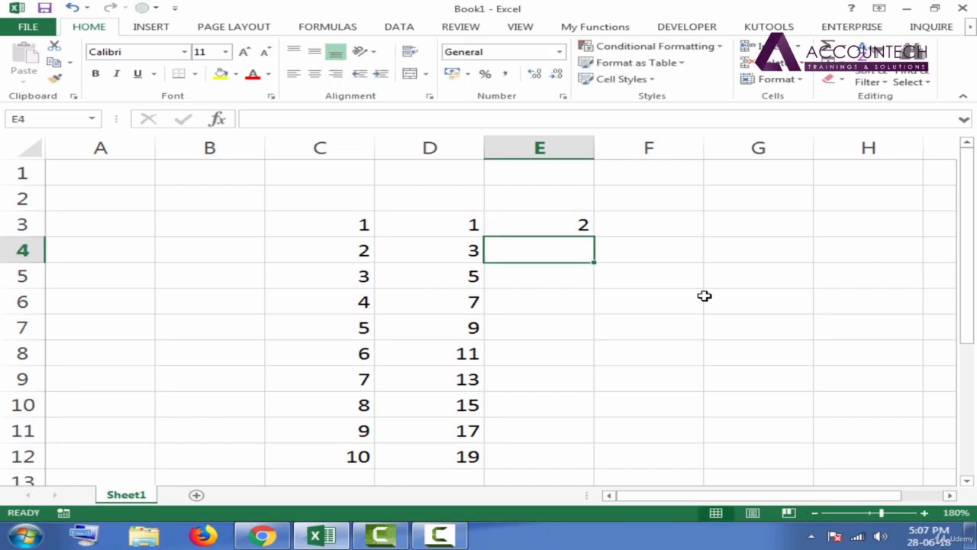
type("4")
key("Return")
- Extend the number series in E3:E4 down to cell E12 with the fill handle, ending at 20
left_click_drag(568, 224, 572, 252)
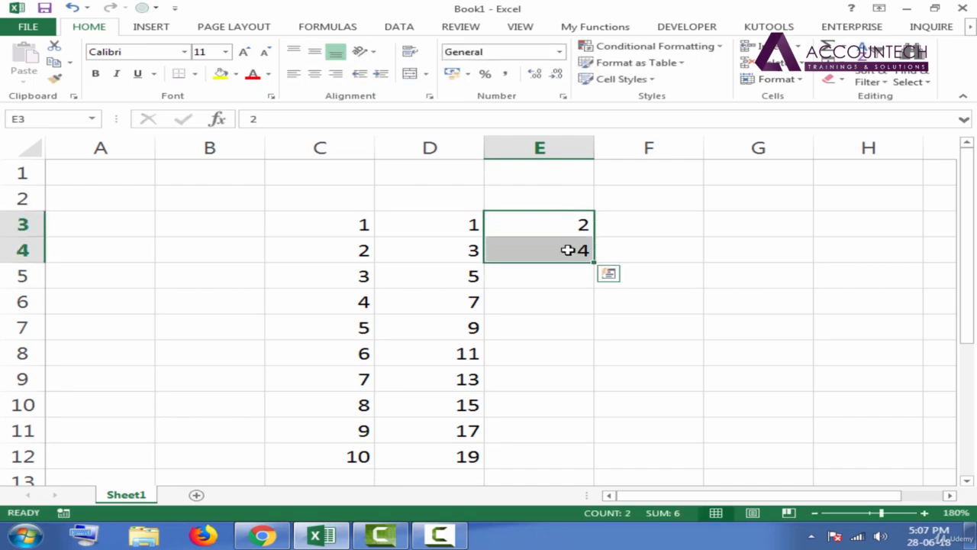
double_click(596, 263)
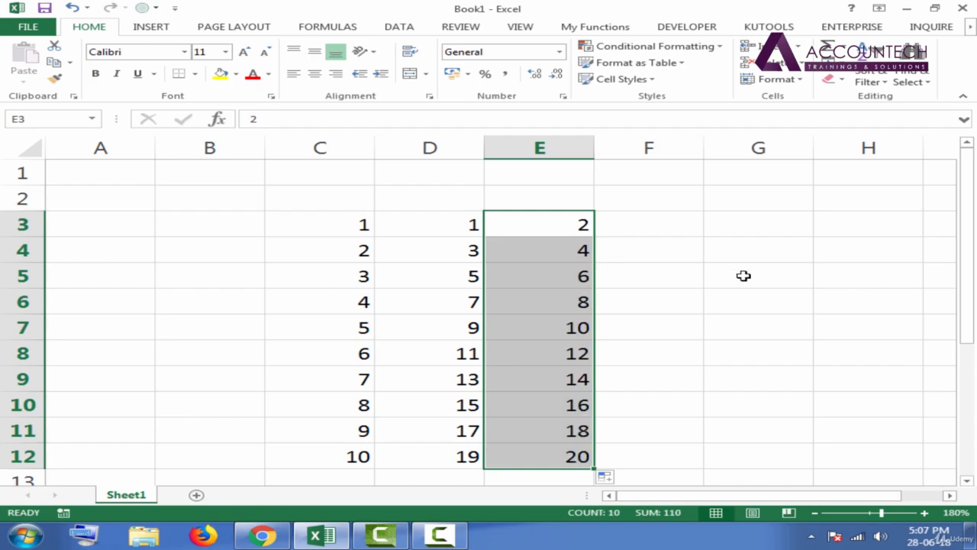
left_click(668, 282)
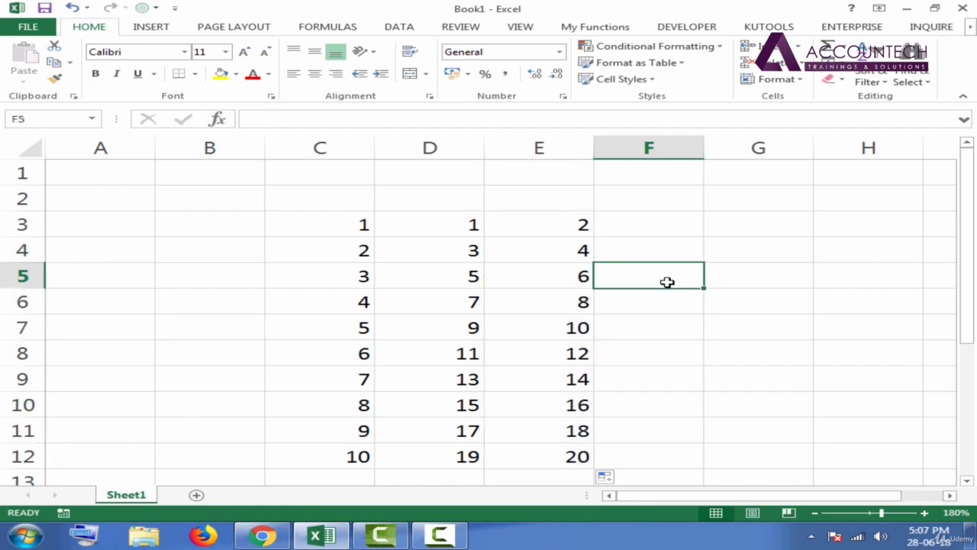
- Enter 501 in cell F3 and 502 in cell F4 as the start of a fourth series
left_click(658, 230)
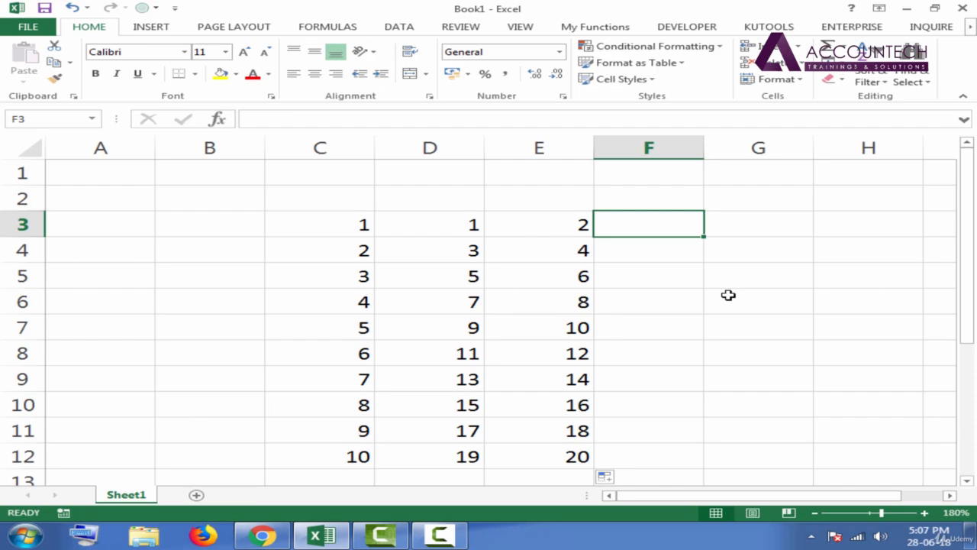
type("501")
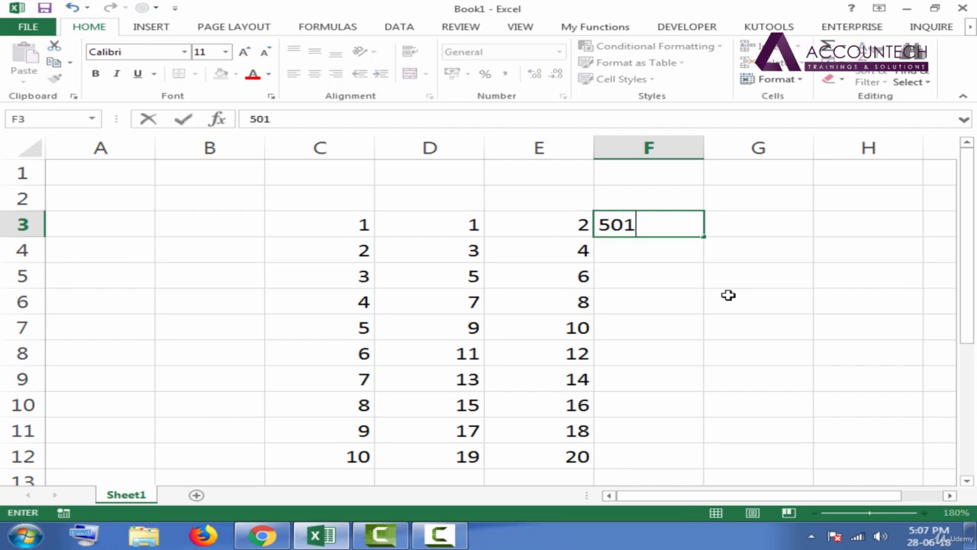
key("Return")
type("502")
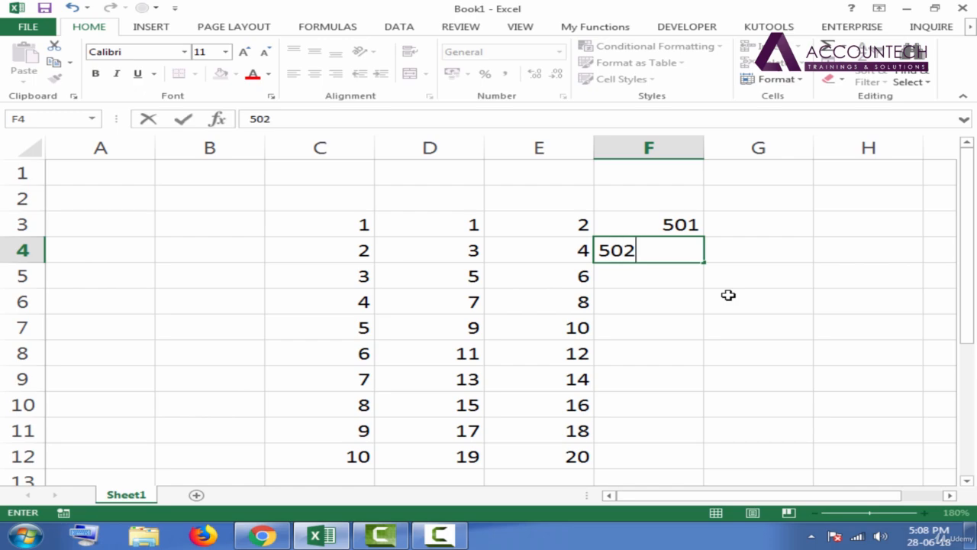
key("Return")
- Try extending the number series in F3:F4 downward with the fill handle, and undo the fill
left_click(663, 235)
left_click_drag(663, 237, 664, 252)
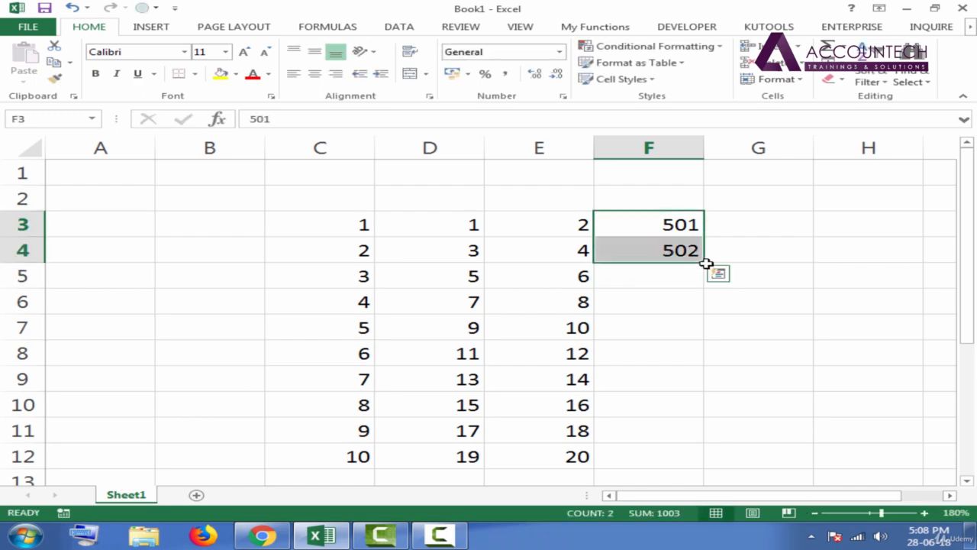
double_click(705, 262)
key("ctrl+z")
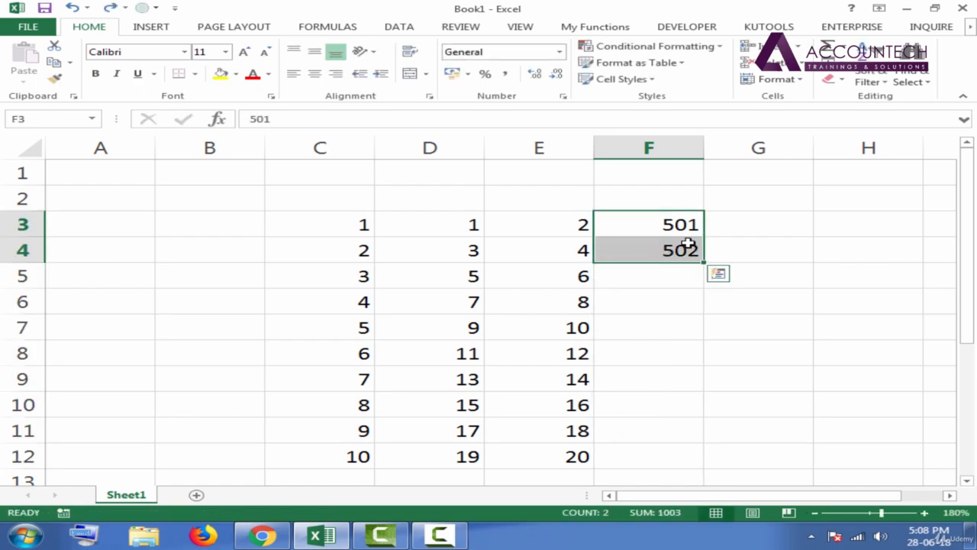
- Clear cell F4 and fill from the 501 in F3 down to F12 with the Fill Series option, ending at 510
left_click(688, 246)
key("Delete")
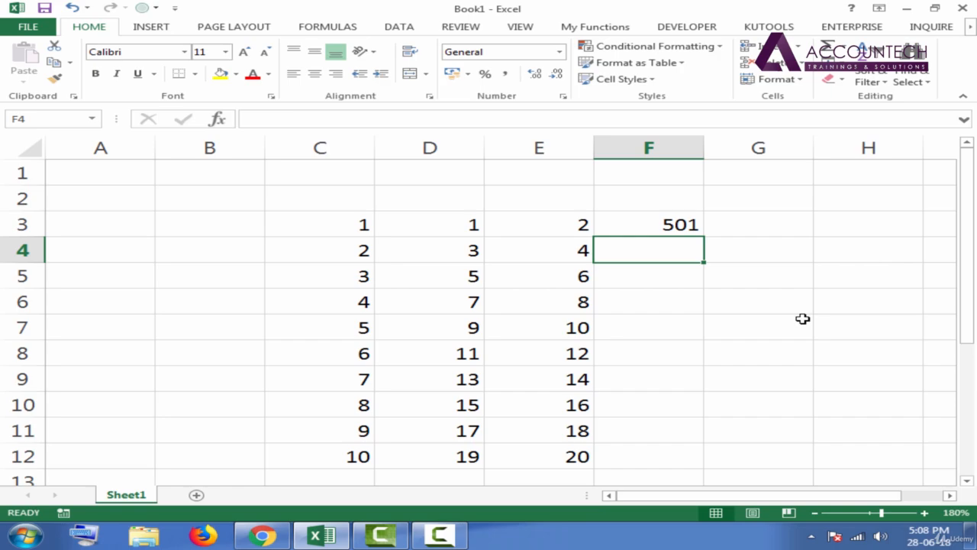
left_click(699, 234)
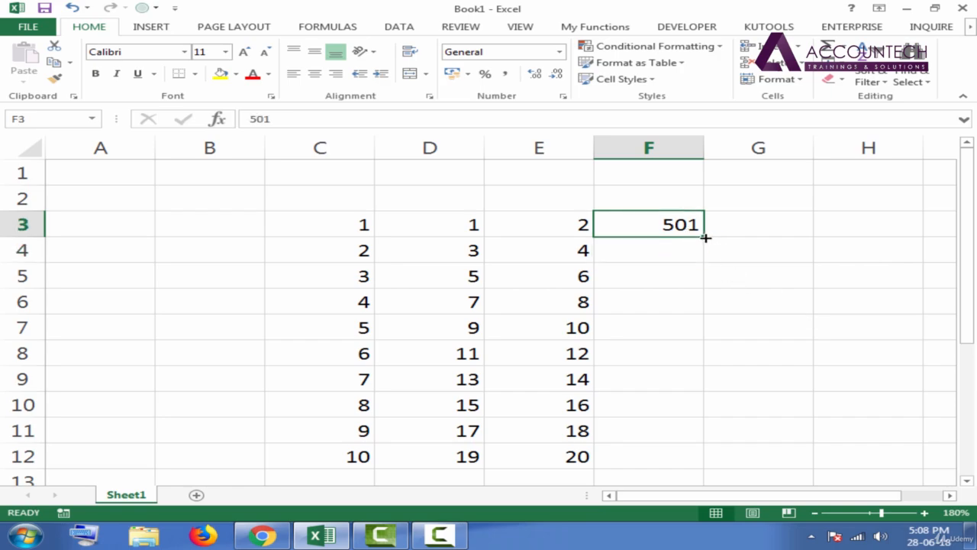
double_click(706, 238)
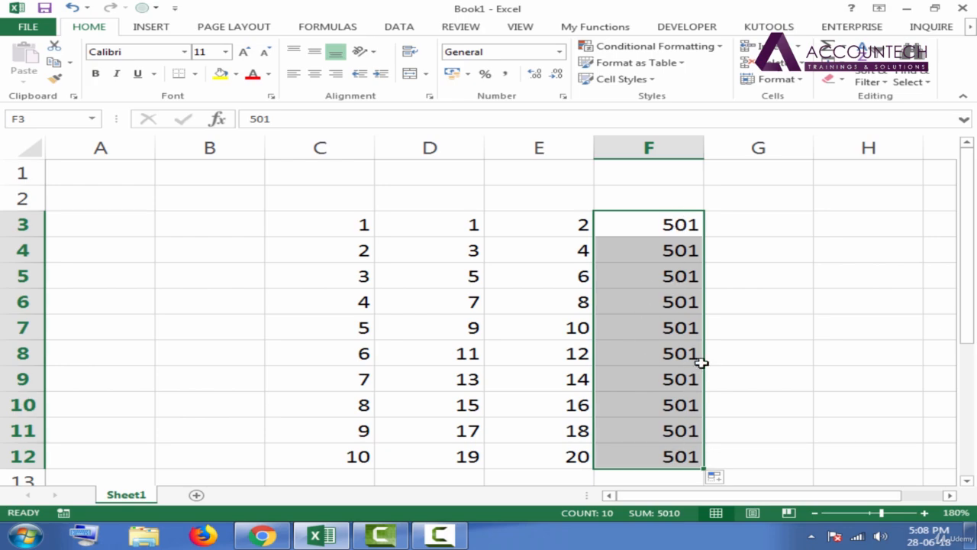
left_click(731, 479)
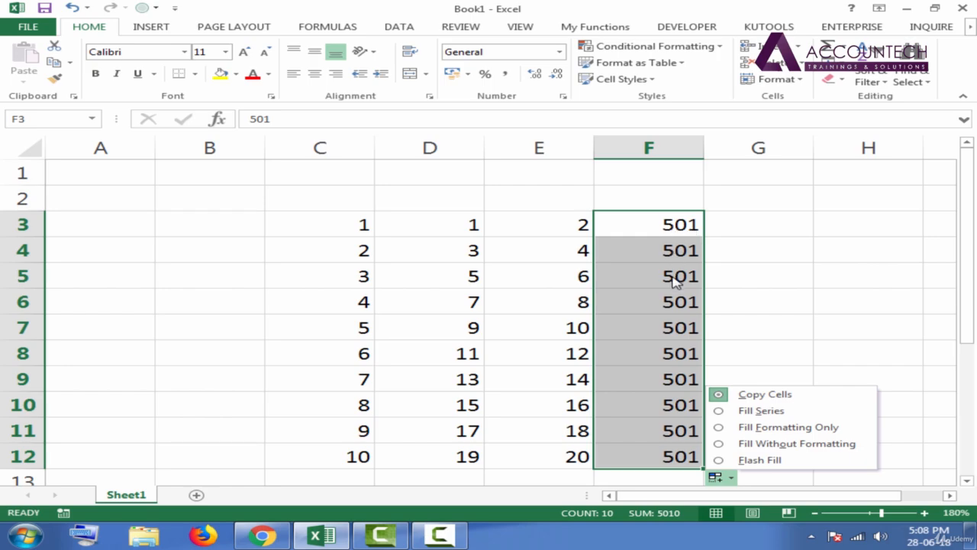
left_click(761, 412)
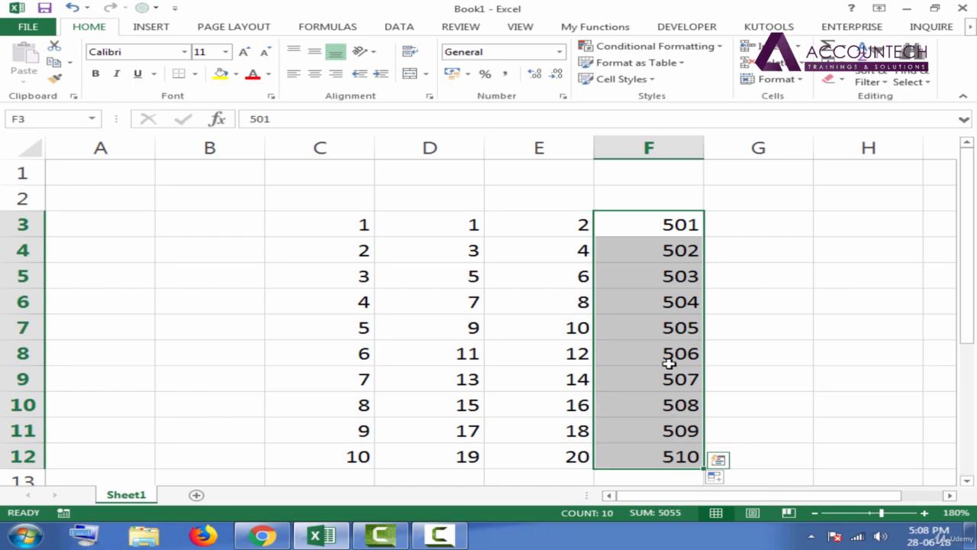
- Check the individual values of the generated series in cells F3, F4, F5, F7 and F10
left_click(663, 226)
left_click(672, 256)
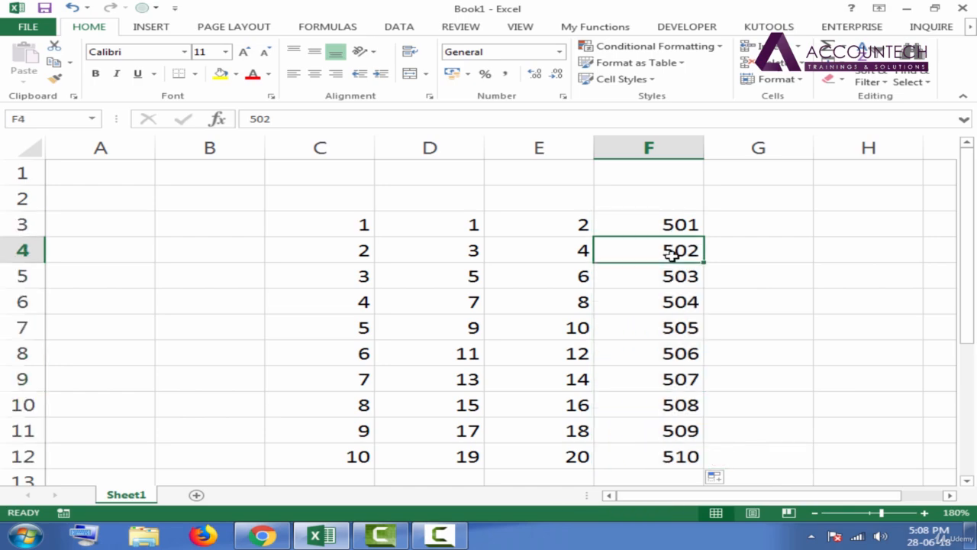
left_click(669, 276)
left_click(670, 329)
left_click(670, 401)
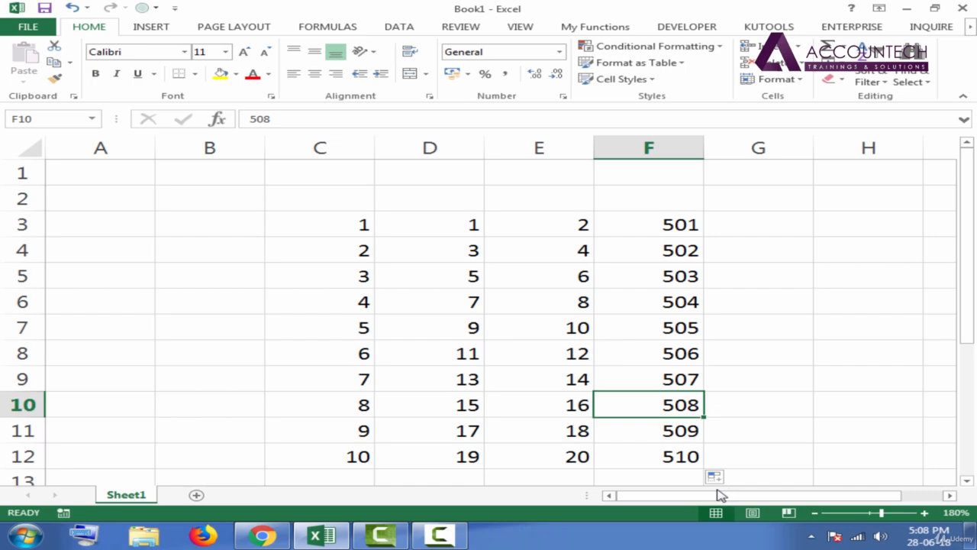
left_click_drag(722, 500, 783, 500)
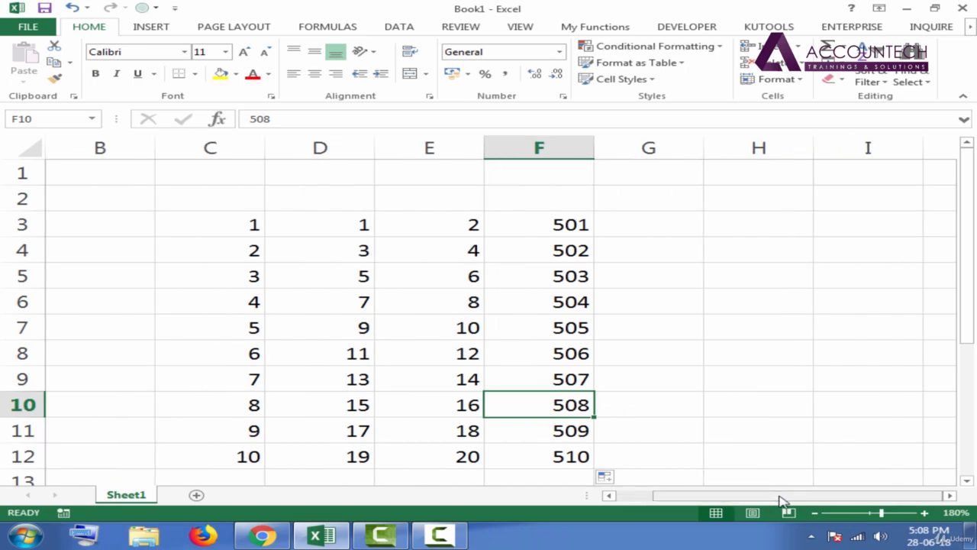